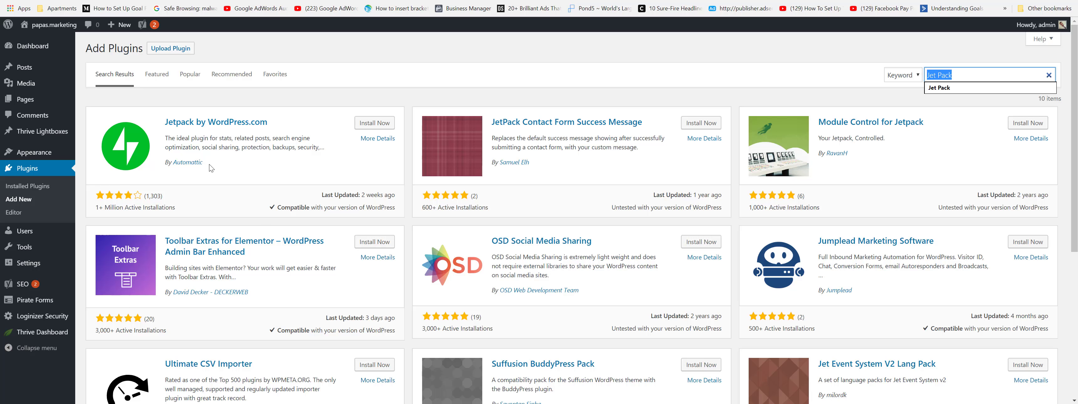
Install and activate the Jetpack by WordPress.com plugin, and approve its connection to the WordPress.com account.
{"action": "left_click", "coordinate": [367, 124]}
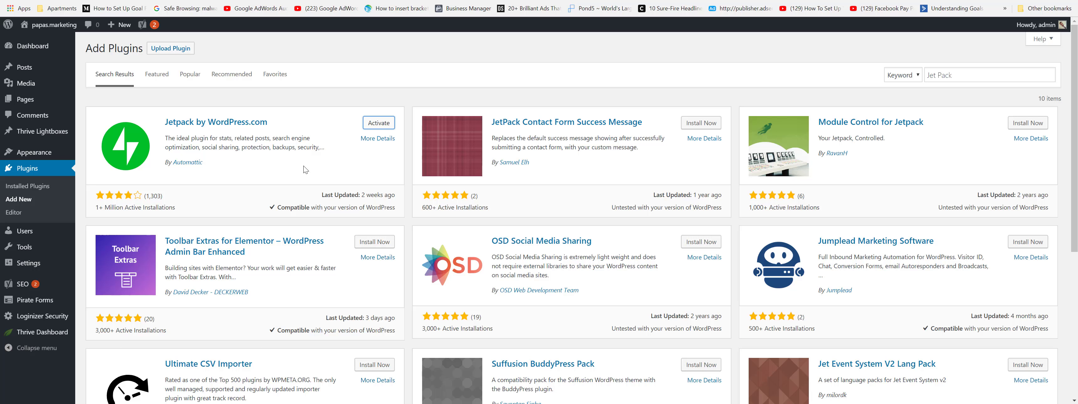
{"action": "left_click", "coordinate": [375, 122]}
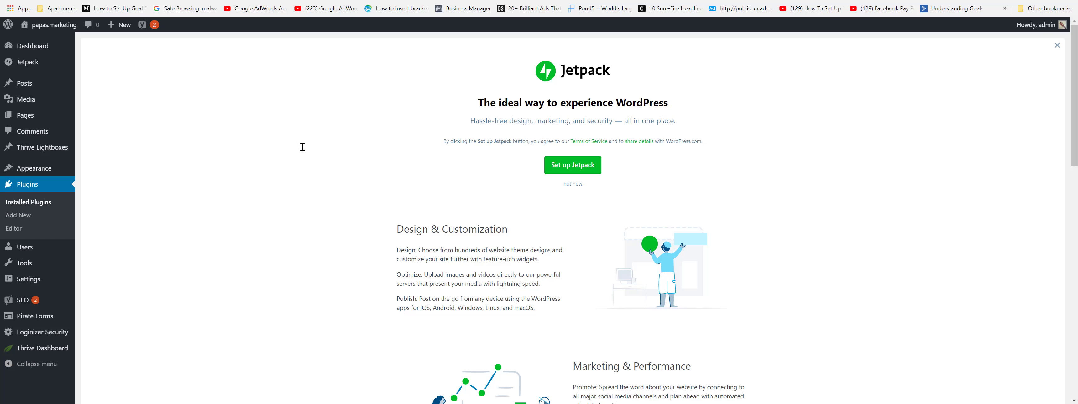
{"action": "left_click", "coordinate": [571, 167]}
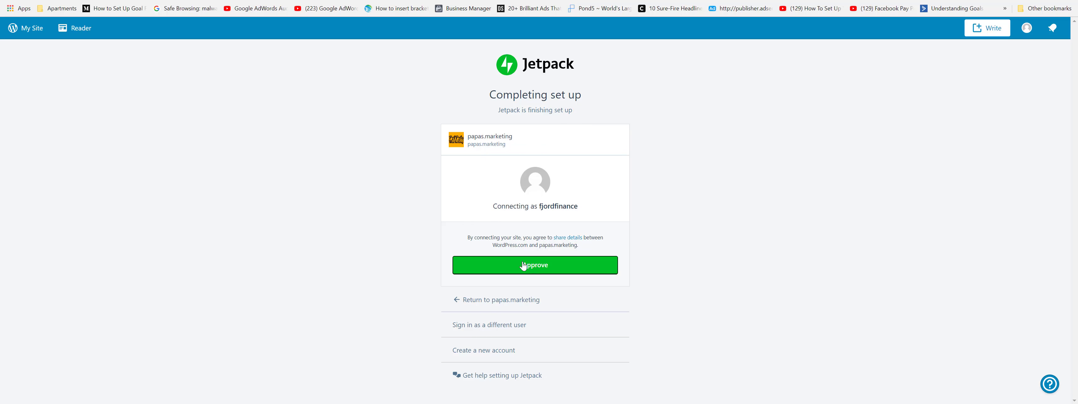
{"action": "left_click", "coordinate": [516, 274]}
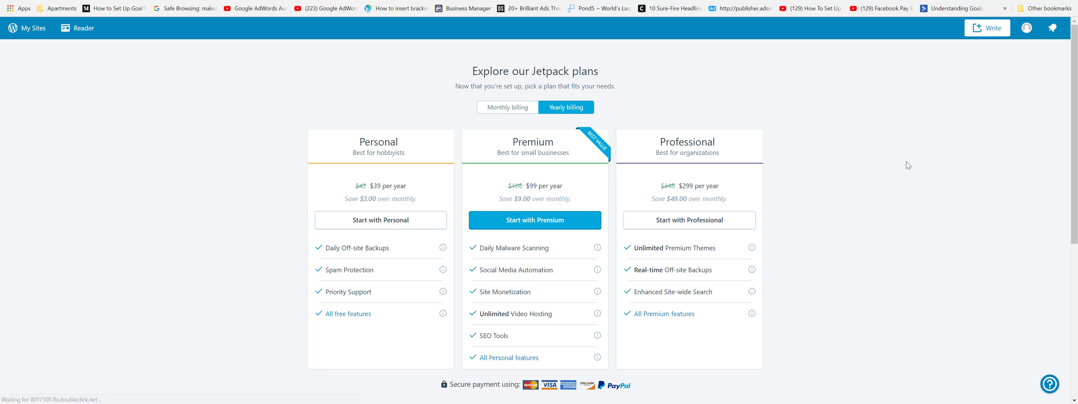
Compare the Jetpack plans and start with the free one.
{"action": "scroll", "coordinate": [906, 161], "scroll_direction": "down", "scroll_amount": 3}
{"action": "scroll", "coordinate": [874, 167], "scroll_direction": "up", "scroll_amount": 3}
{"action": "scroll", "coordinate": [853, 217], "scroll_direction": "down", "scroll_amount": 1}
{"action": "scroll", "coordinate": [853, 217], "scroll_direction": "down", "scroll_amount": 5}
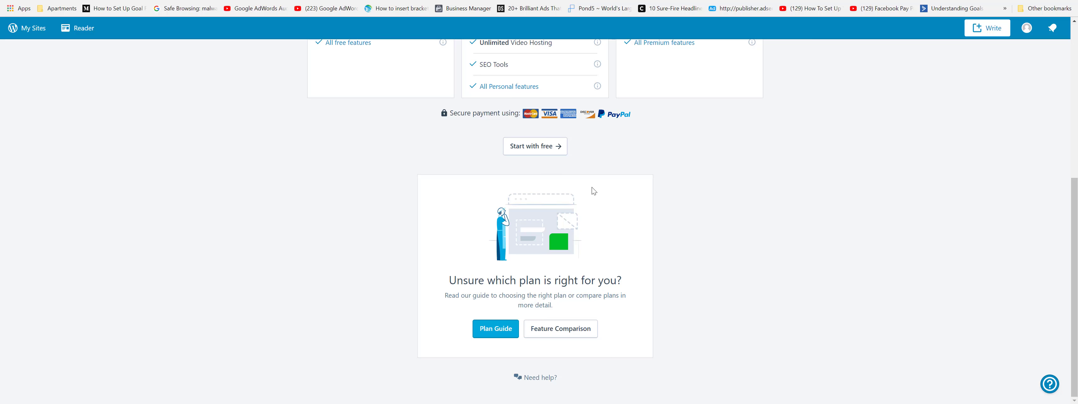
{"action": "scroll", "coordinate": [339, 168], "scroll_direction": "up", "scroll_amount": 4}
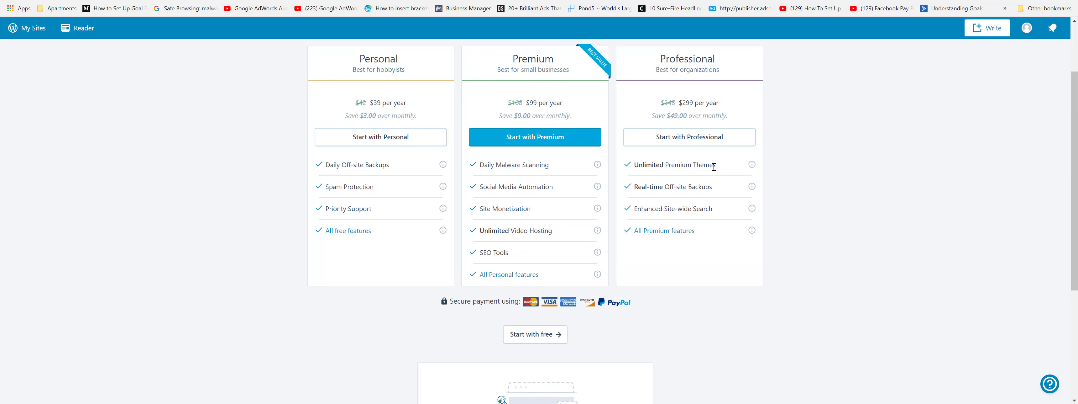
{"action": "scroll", "coordinate": [823, 153], "scroll_direction": "down", "scroll_amount": 5}
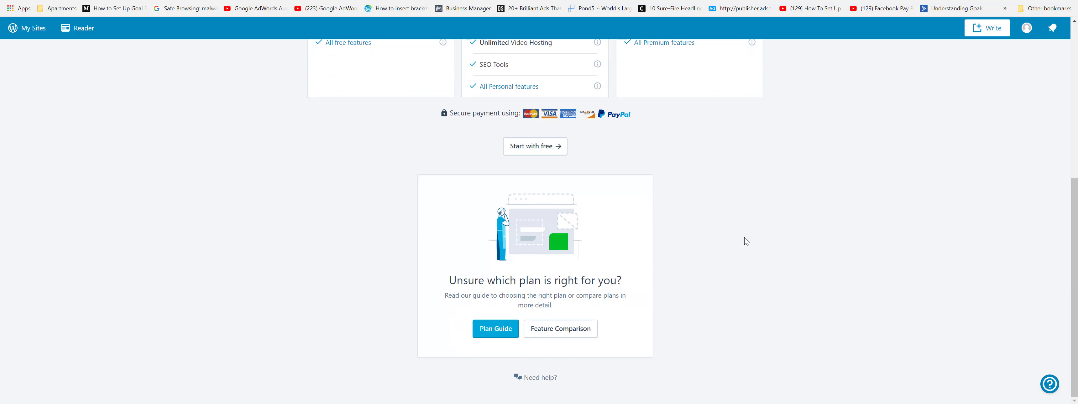
{"action": "left_click", "coordinate": [530, 147]}
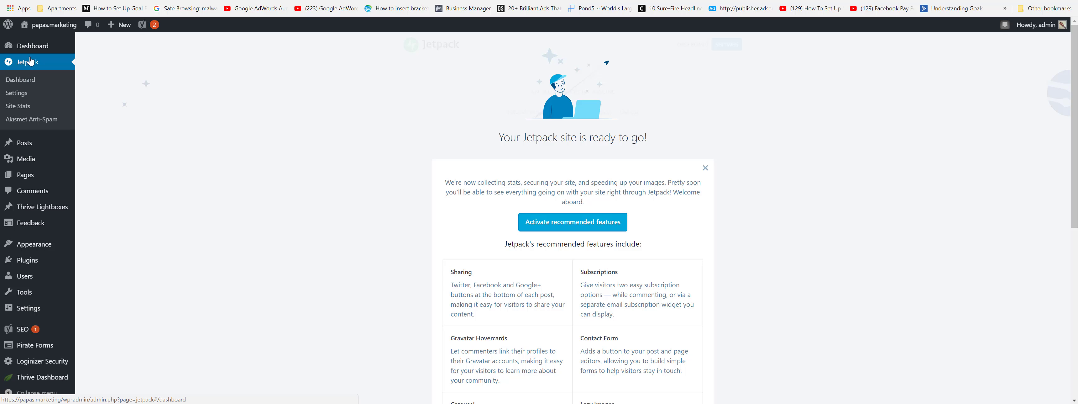
Review Jetpack's recommended features without activating them, and disable the spelling, style, and grammar check in its writing settings.
{"action": "scroll", "coordinate": [375, 270], "scroll_direction": "down", "scroll_amount": 8}
{"action": "scroll", "coordinate": [375, 271], "scroll_direction": "up", "scroll_amount": 7}
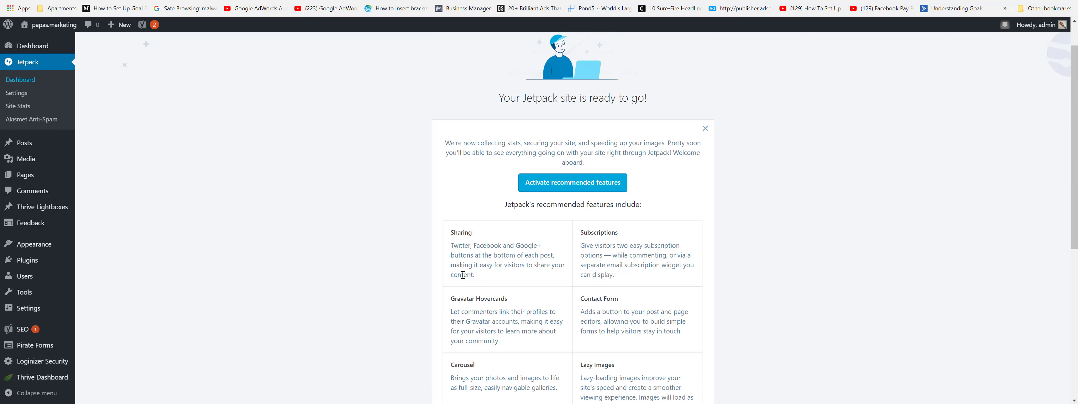
{"action": "scroll", "coordinate": [415, 275], "scroll_direction": "down", "scroll_amount": 3}
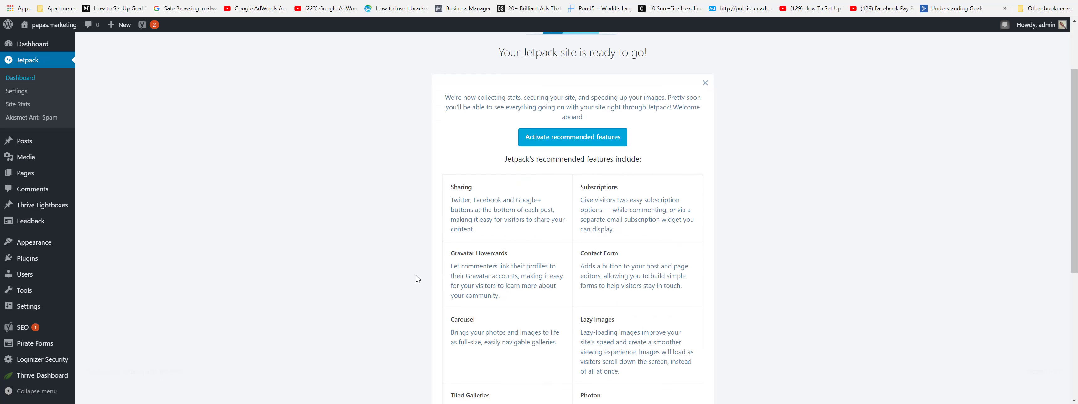
{"action": "scroll", "coordinate": [453, 246], "scroll_direction": "down", "scroll_amount": 3}
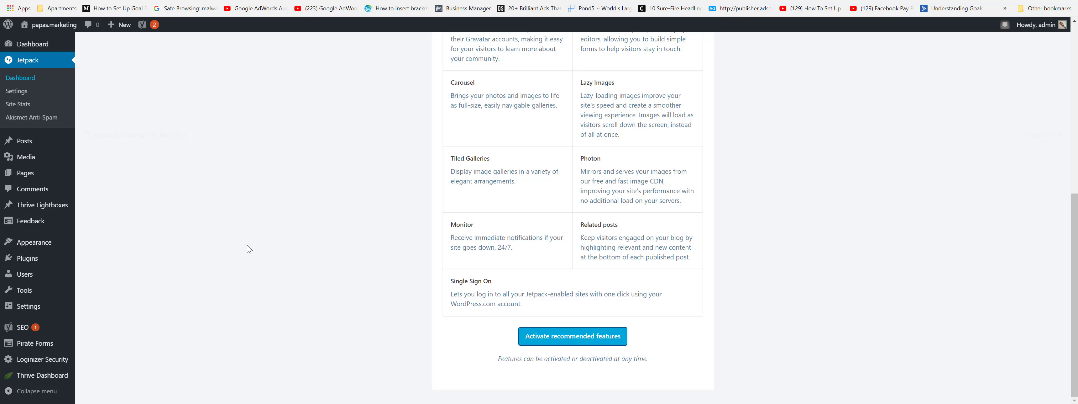
{"action": "left_click", "coordinate": [18, 95]}
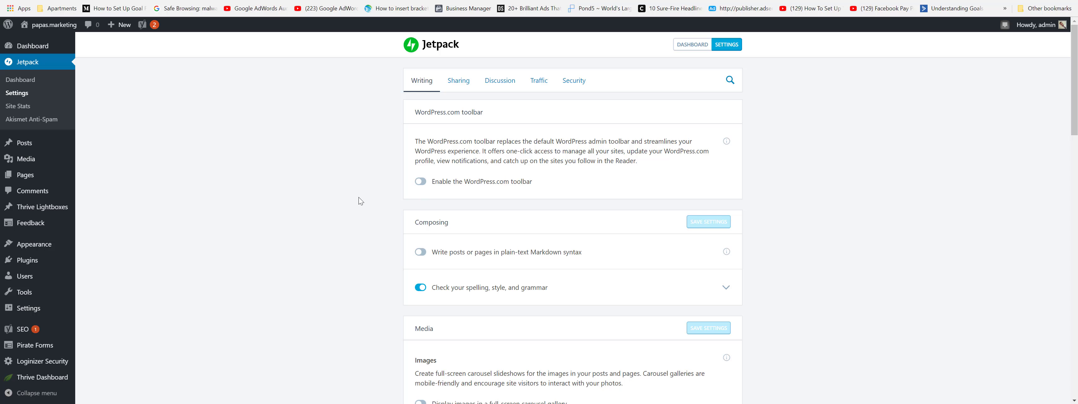
{"action": "left_click", "coordinate": [422, 288]}
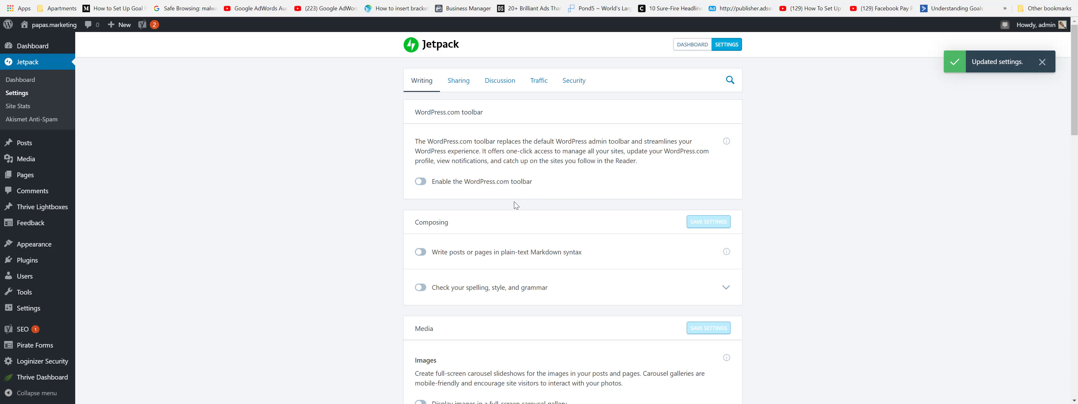
Disable publishing posts by sending an email in Jetpack's writing settings.
{"action": "scroll", "coordinate": [514, 201], "scroll_direction": "down", "scroll_amount": 4}
{"action": "scroll", "coordinate": [511, 208], "scroll_direction": "down", "scroll_amount": 8}
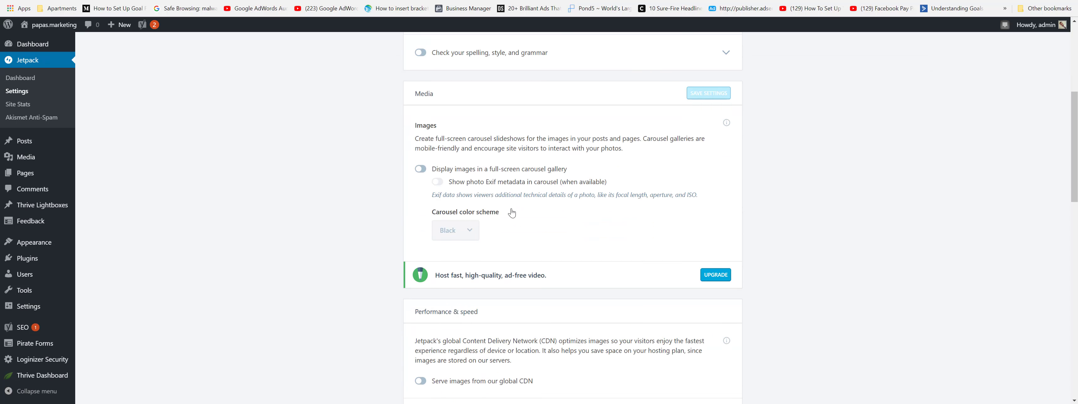
{"action": "scroll", "coordinate": [513, 212], "scroll_direction": "down", "scroll_amount": 6}
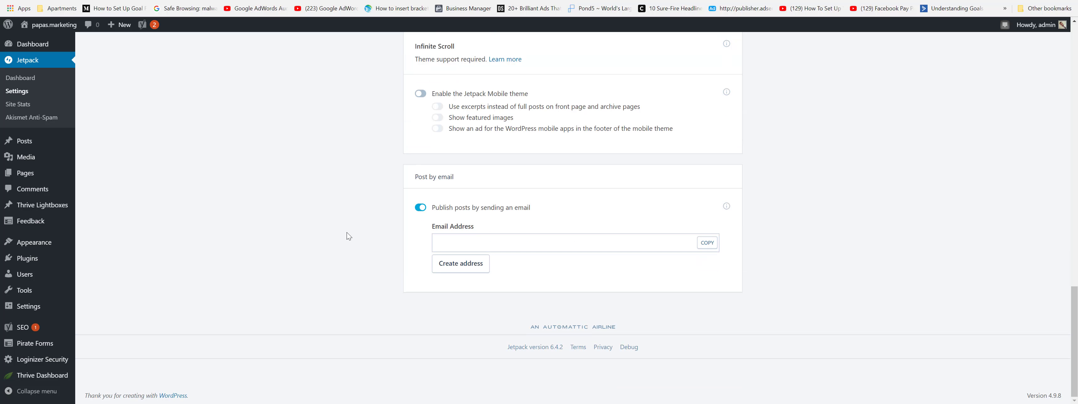
{"action": "left_click", "coordinate": [429, 211]}
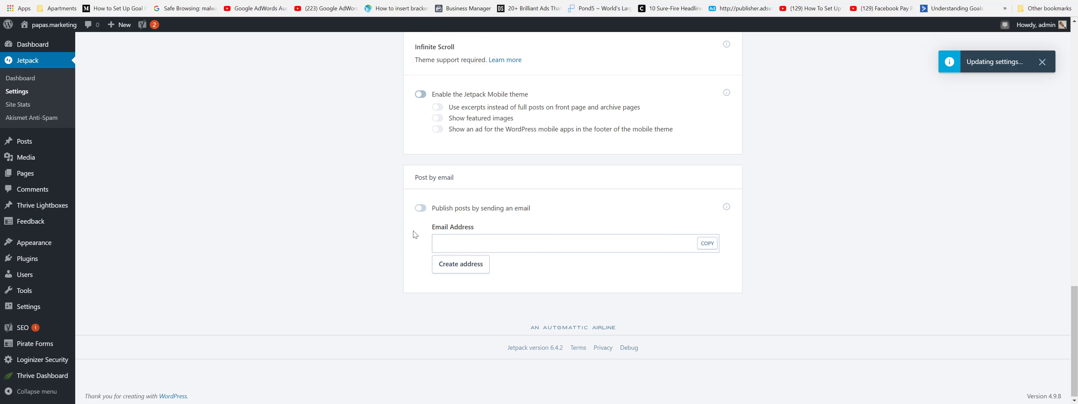
In Jetpack's sharing settings, disable automatic sharing of posts to social networks and the sharing buttons on posts.
{"action": "scroll", "coordinate": [477, 204], "scroll_direction": "up", "scroll_amount": 5}
{"action": "scroll", "coordinate": [478, 205], "scroll_direction": "up", "scroll_amount": 15}
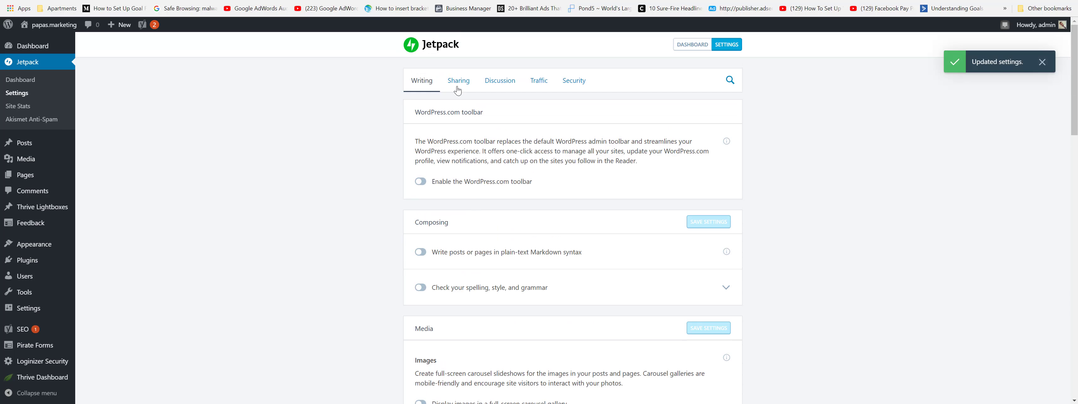
{"action": "left_click", "coordinate": [457, 86]}
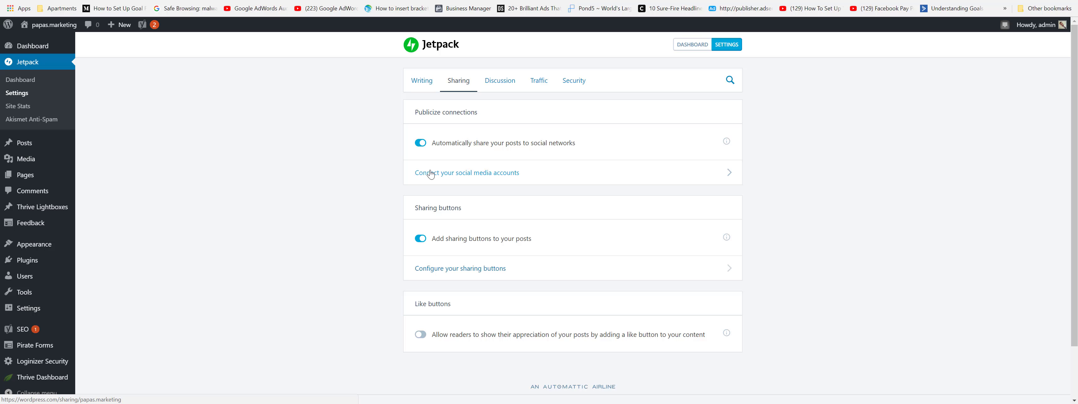
{"action": "left_click", "coordinate": [421, 142]}
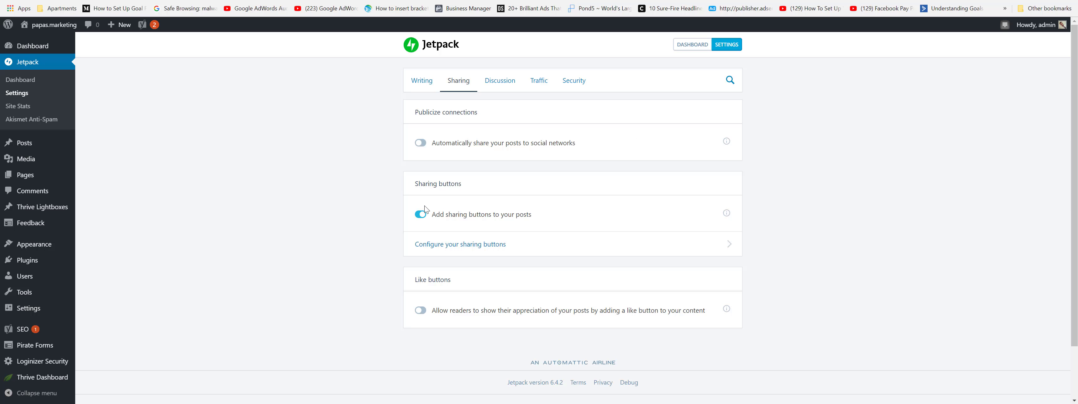
{"action": "left_click", "coordinate": [420, 214]}
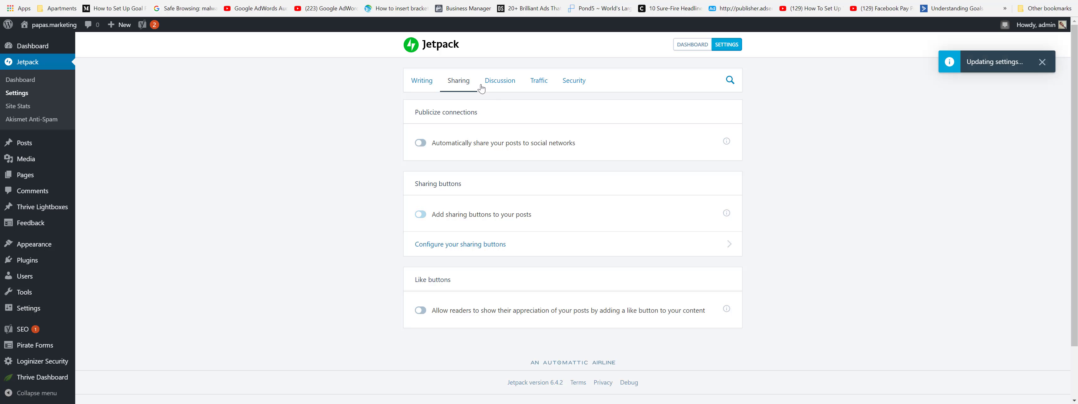
In Jetpack's discussion settings, disable the pop-up business cards over commenters' Gravatars and the email subscriptions to posts and comments.
{"action": "left_click", "coordinate": [496, 85]}
{"action": "scroll", "coordinate": [452, 230], "scroll_direction": "down", "scroll_amount": 1}
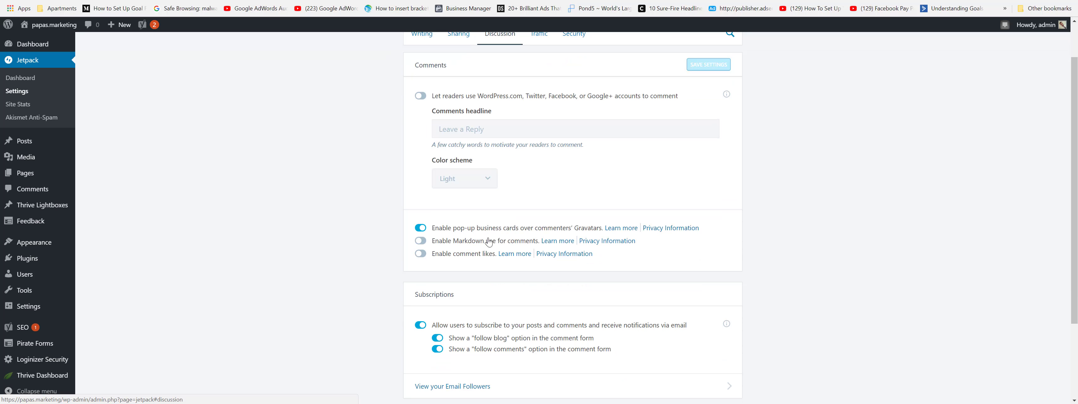
{"action": "left_click", "coordinate": [420, 228]}
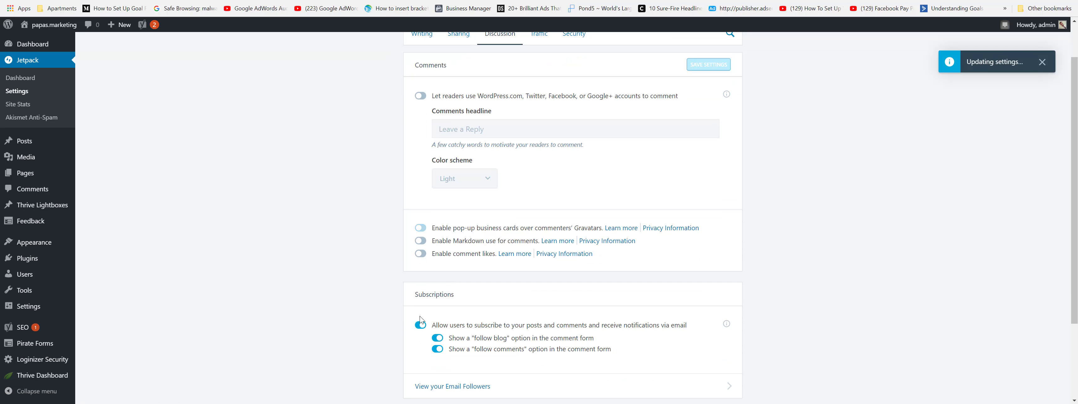
{"action": "left_click", "coordinate": [422, 325]}
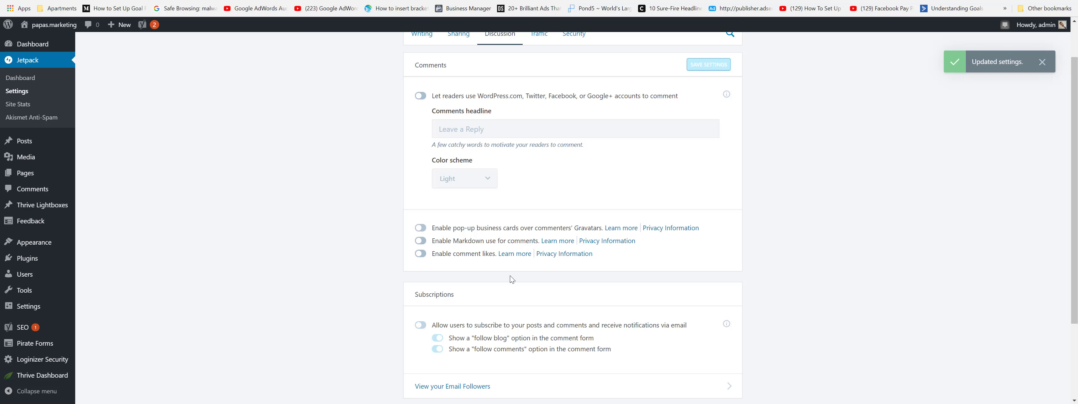
Examine Jetpack's traffic settings, including the expanded site stats options, search, ads, and related posts.
{"action": "scroll", "coordinate": [510, 275], "scroll_direction": "down", "scroll_amount": 2}
{"action": "scroll", "coordinate": [509, 276], "scroll_direction": "up", "scroll_amount": 4}
{"action": "left_click", "coordinate": [538, 80]}
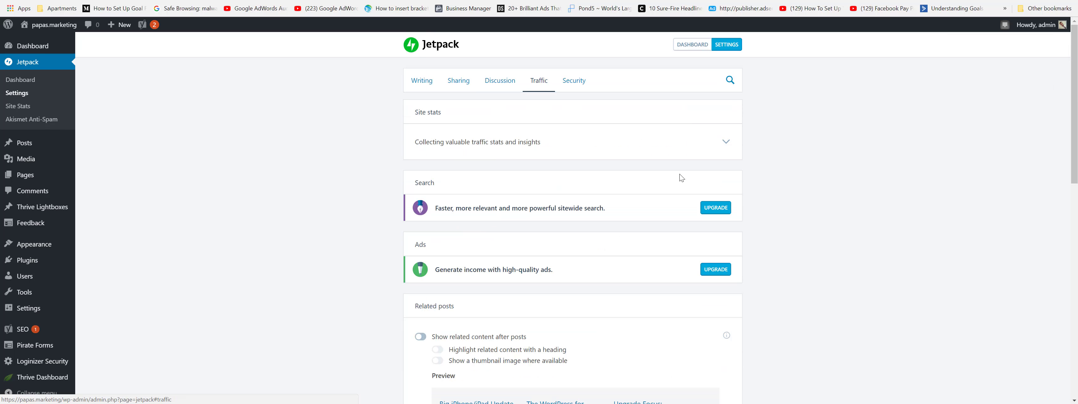
{"action": "left_click", "coordinate": [725, 141]}
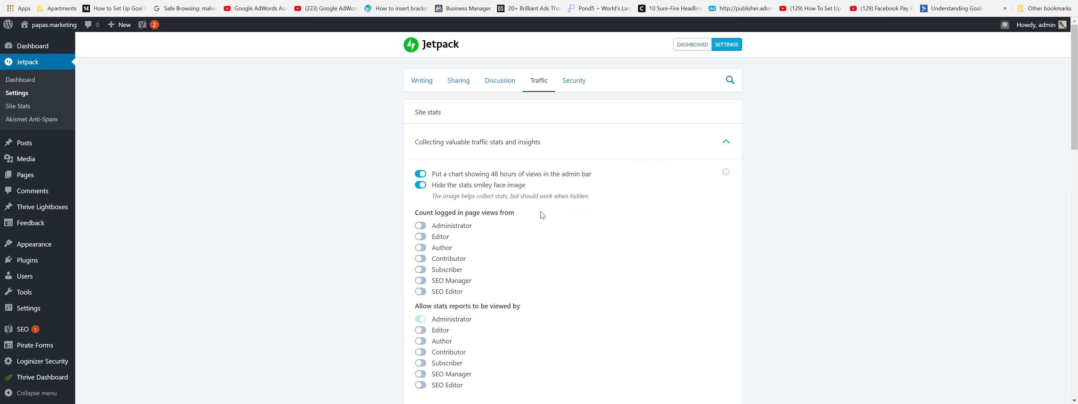
{"action": "scroll", "coordinate": [540, 213], "scroll_direction": "down", "scroll_amount": 5}
{"action": "scroll", "coordinate": [540, 215], "scroll_direction": "up", "scroll_amount": 4}
{"action": "scroll", "coordinate": [537, 218], "scroll_direction": "down", "scroll_amount": 4}
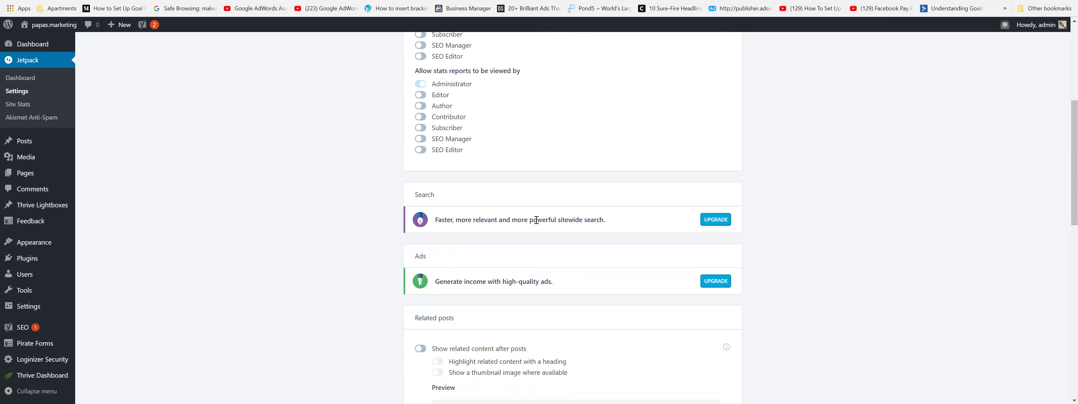
{"action": "scroll", "coordinate": [536, 220], "scroll_direction": "down", "scroll_amount": 2}
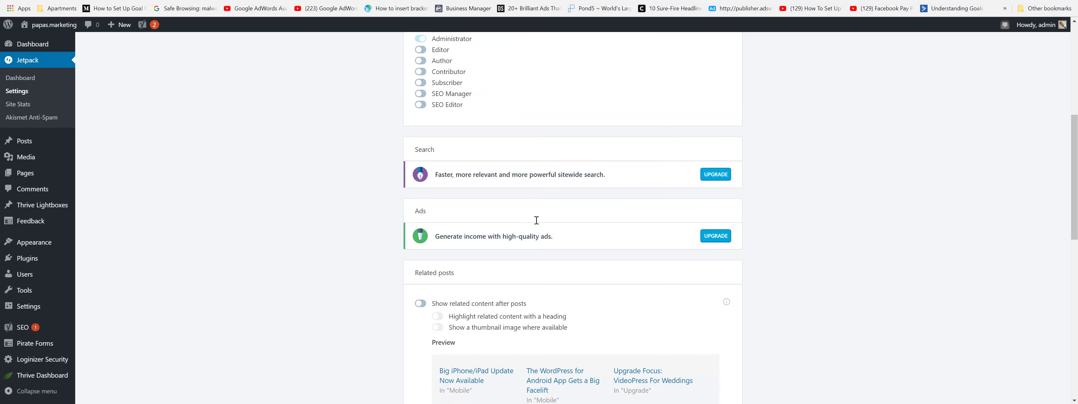
{"action": "scroll", "coordinate": [535, 220], "scroll_direction": "down", "scroll_amount": 3}
{"action": "scroll", "coordinate": [619, 153], "scroll_direction": "up", "scroll_amount": 10}
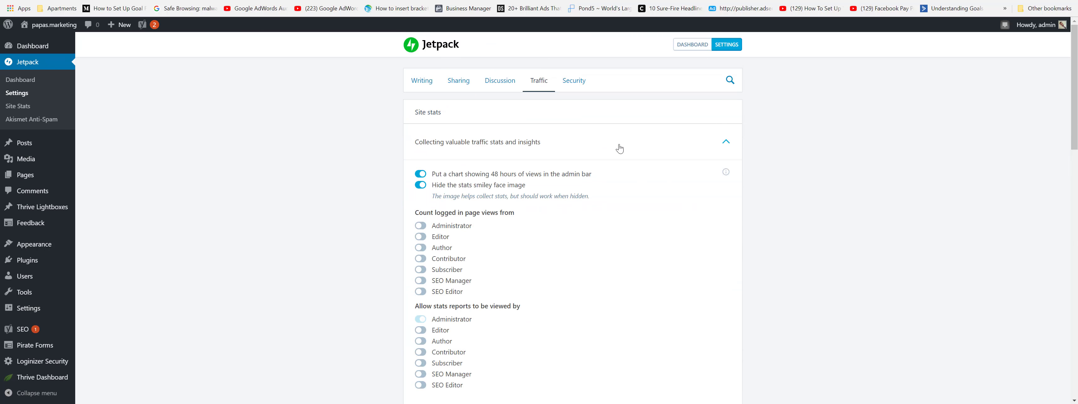
Examine Jetpack's security settings, including the IP whitelist options under brute force attack protection.
{"action": "left_click", "coordinate": [573, 80]}
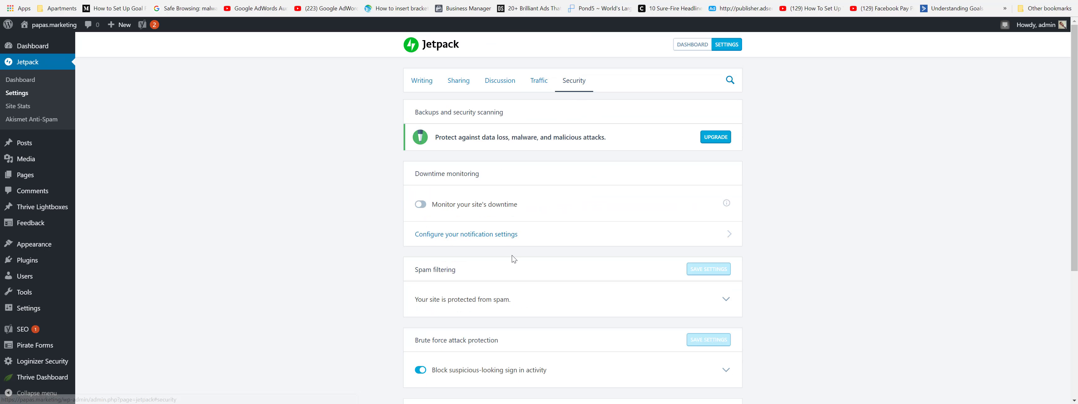
{"action": "scroll", "coordinate": [512, 255], "scroll_direction": "down", "scroll_amount": 3}
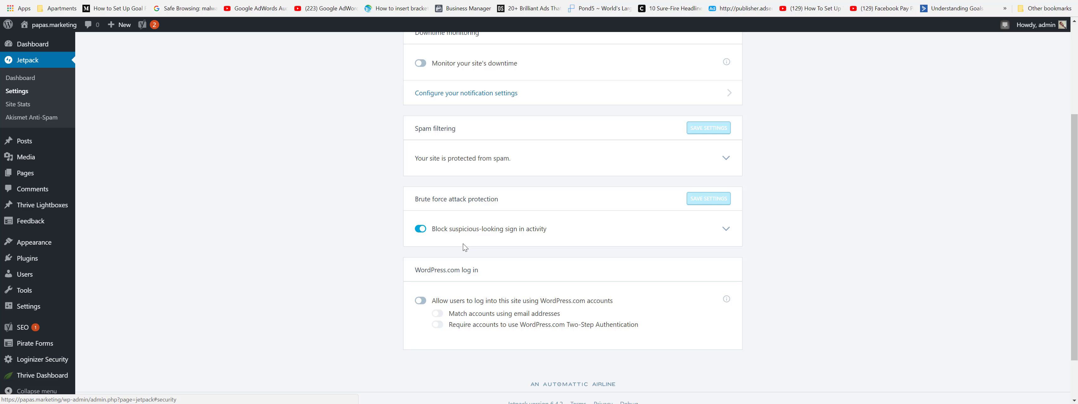
{"action": "left_click", "coordinate": [728, 232]}
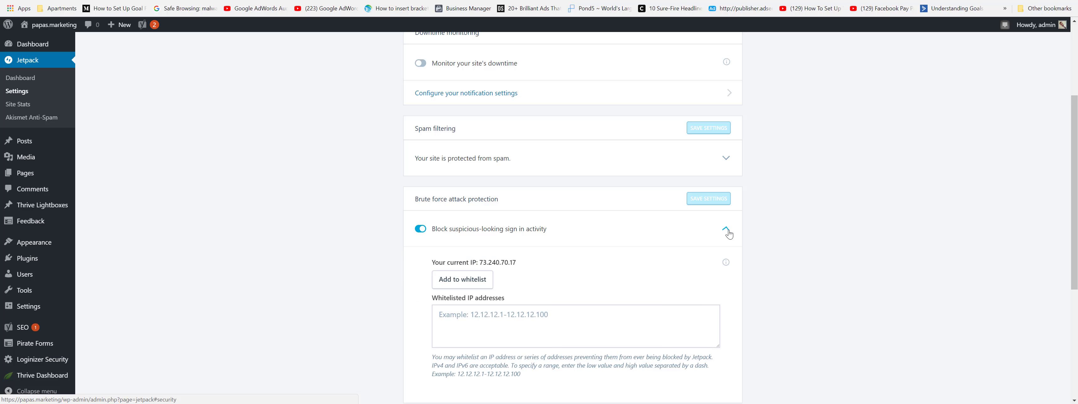
{"action": "scroll", "coordinate": [545, 265], "scroll_direction": "down", "scroll_amount": 1}
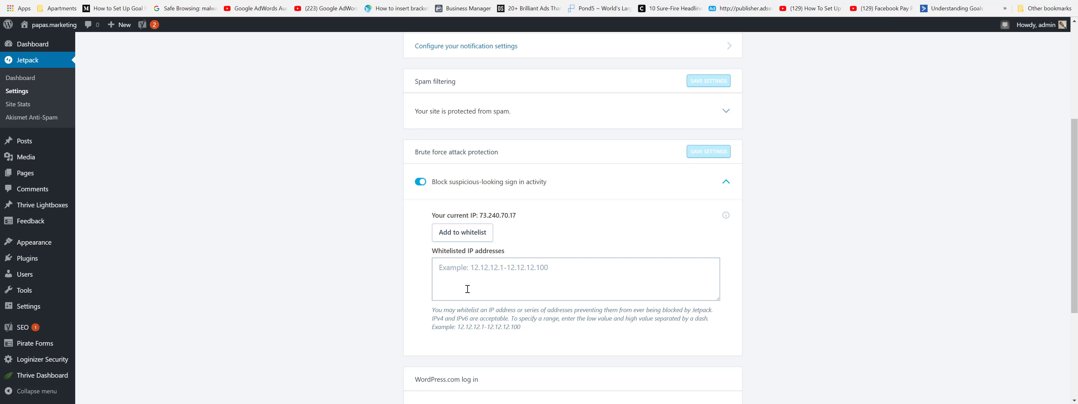
{"action": "scroll", "coordinate": [467, 289], "scroll_direction": "down", "scroll_amount": 3}
{"action": "scroll", "coordinate": [468, 288], "scroll_direction": "up", "scroll_amount": 4}
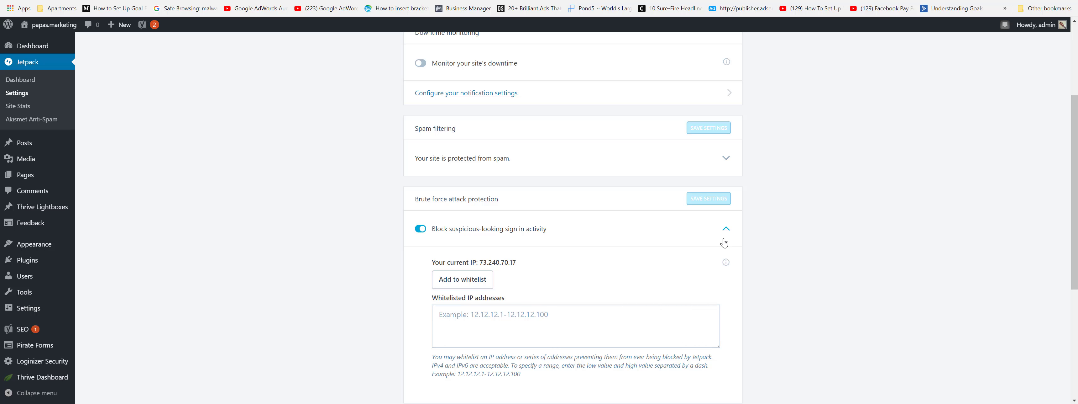
{"action": "left_click", "coordinate": [725, 230]}
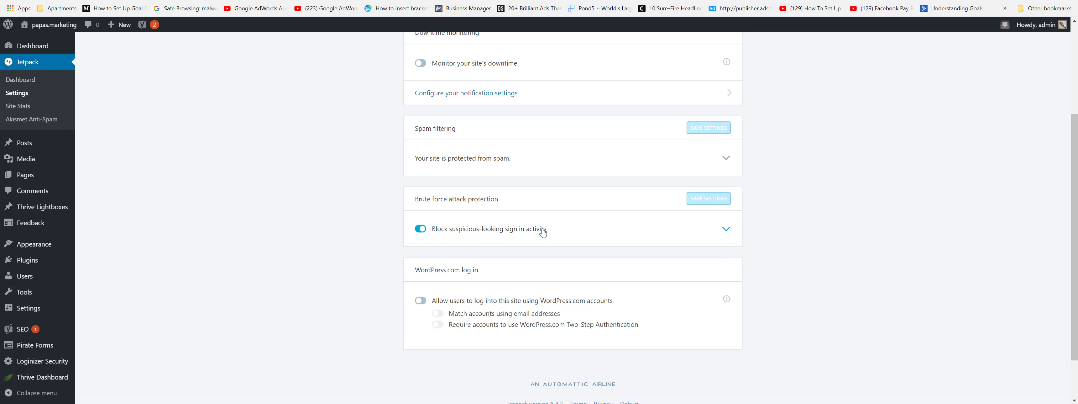
{"action": "scroll", "coordinate": [544, 247], "scroll_direction": "up", "scroll_amount": 1}
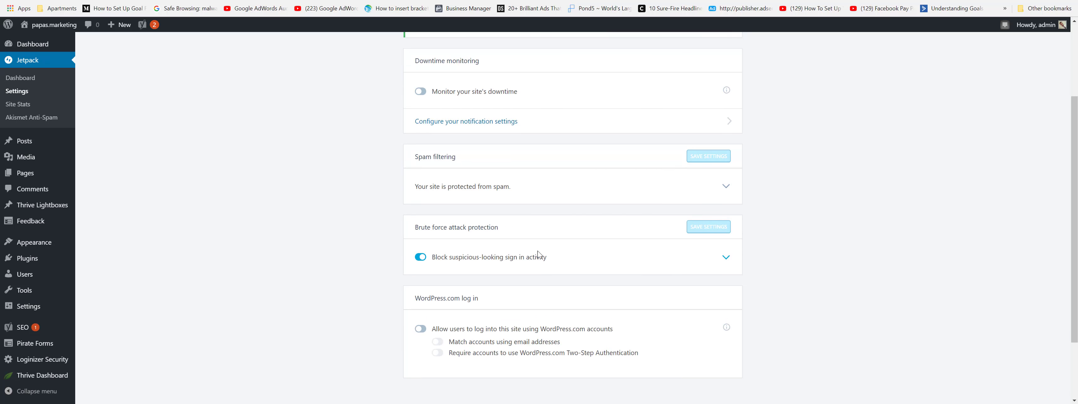
Open the full Jetpack site stats from the WordPress dashboard and examine the daily views, referrers, top posts and pages, and clicks.
{"action": "scroll", "coordinate": [523, 251], "scroll_direction": "down", "scroll_amount": 1}
{"action": "scroll", "coordinate": [483, 252], "scroll_direction": "up", "scroll_amount": 3}
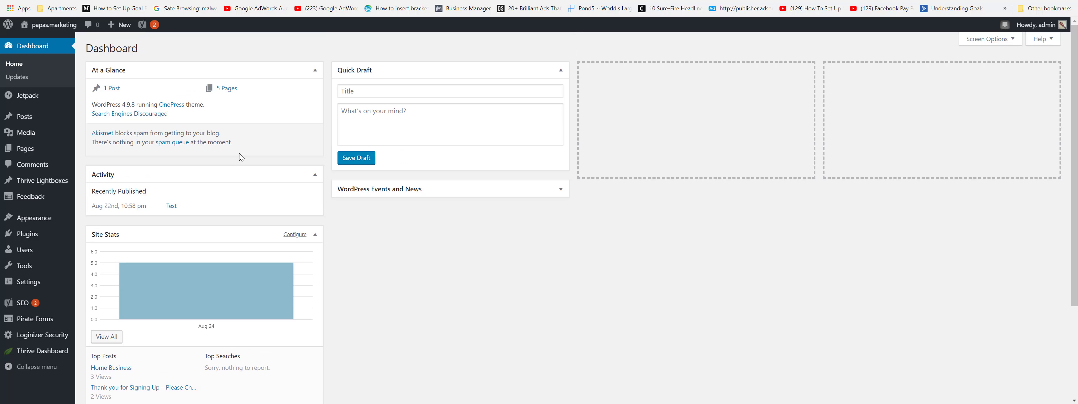
{"action": "mouse_move", "coordinate": [31, 101]}
{"action": "mouse_move", "coordinate": [213, 288]}
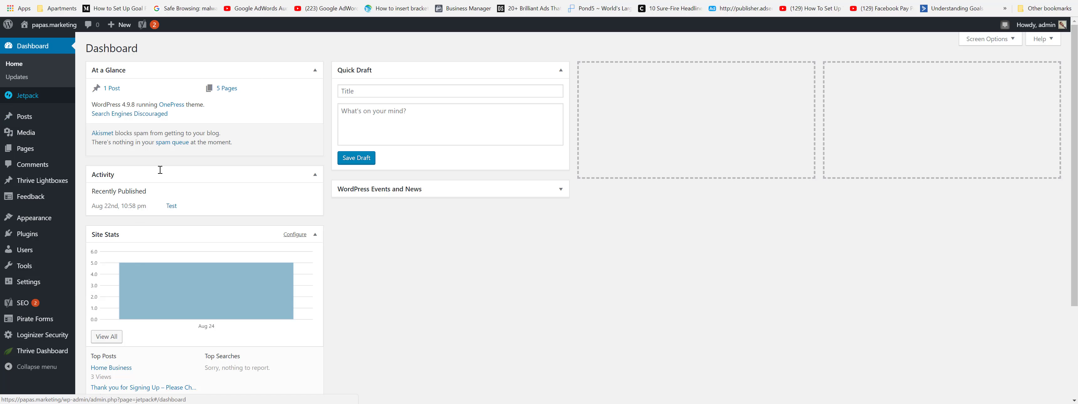
{"action": "left_click", "coordinate": [107, 338]}
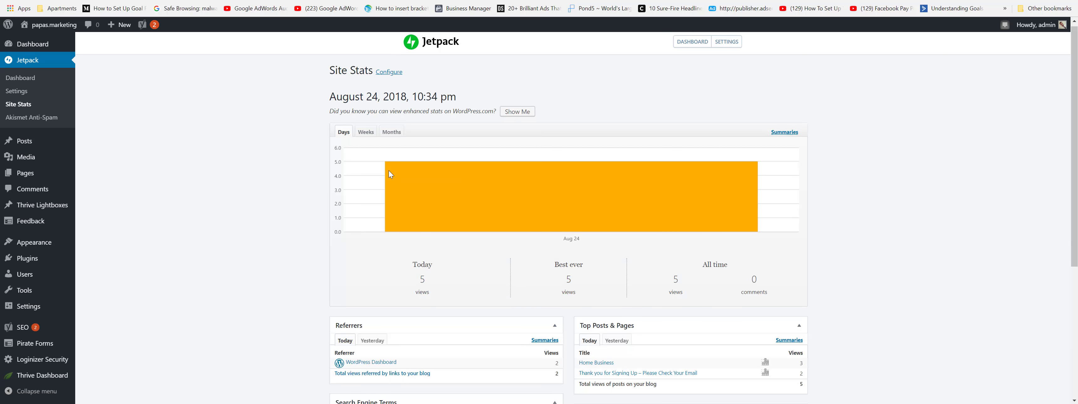
{"action": "scroll", "coordinate": [389, 170], "scroll_direction": "down", "scroll_amount": 1}
{"action": "scroll", "coordinate": [278, 210], "scroll_direction": "down", "scroll_amount": 1}
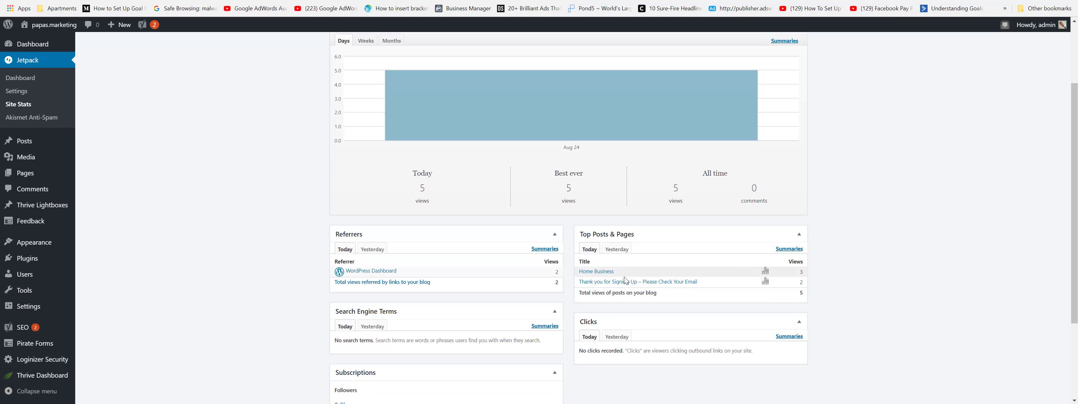
{"action": "scroll", "coordinate": [296, 259], "scroll_direction": "down", "scroll_amount": 1}
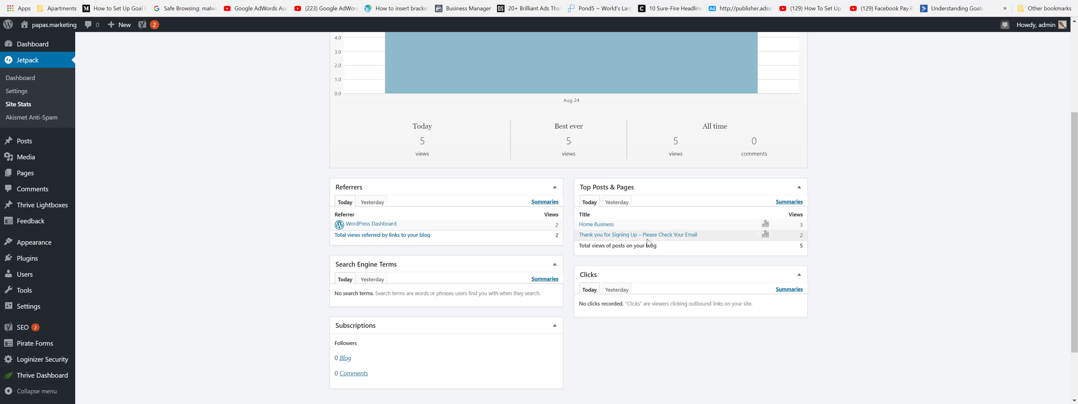
{"action": "scroll", "coordinate": [582, 250], "scroll_direction": "up", "scroll_amount": 1}
{"action": "scroll", "coordinate": [582, 250], "scroll_direction": "up", "scroll_amount": 3}
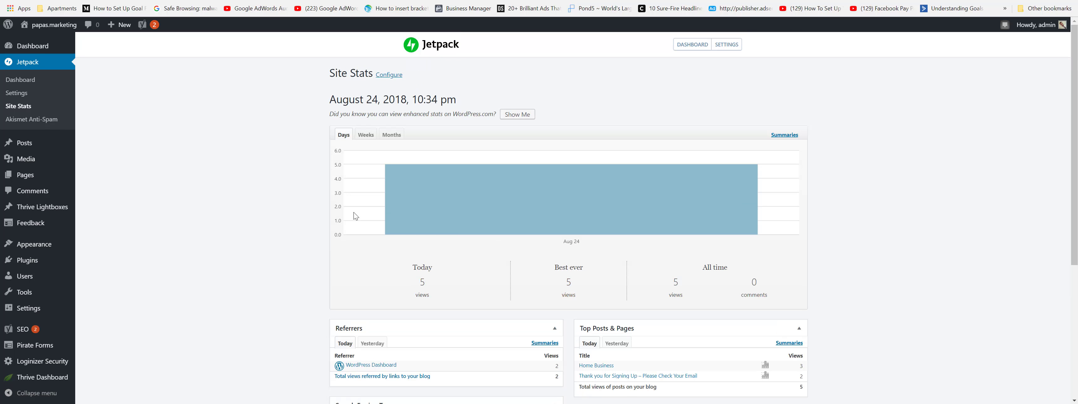
{"action": "scroll", "coordinate": [503, 197], "scroll_direction": "down", "scroll_amount": 5}
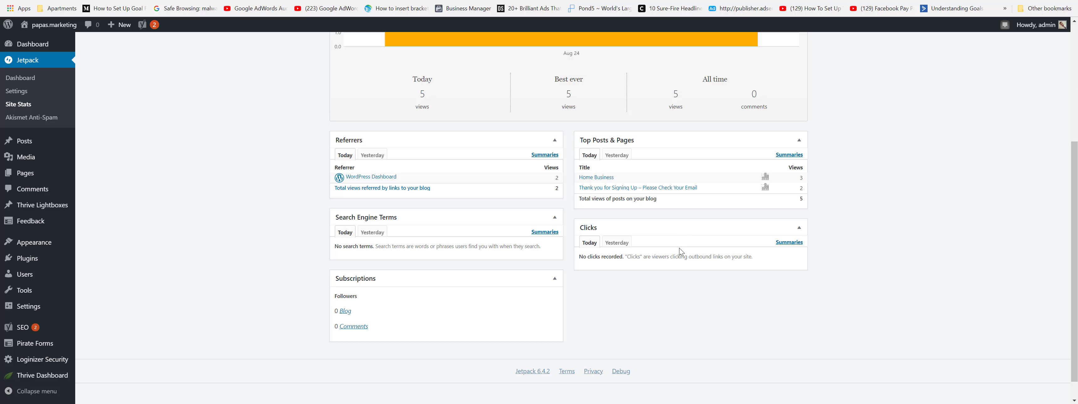
{"action": "scroll", "coordinate": [678, 238], "scroll_direction": "up", "scroll_amount": 2}
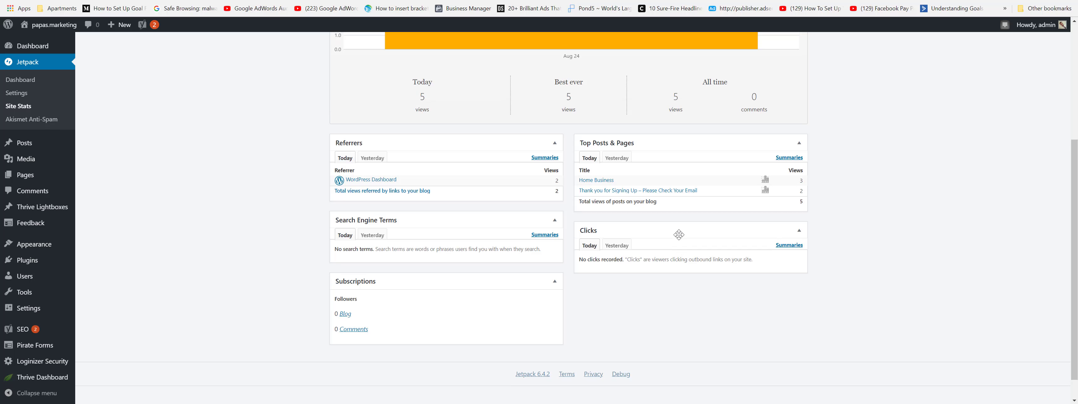
Visit the "Thank you for Signing Up – Please Check Your Email" page twice in separate browser tabs, closing each tab after viewing.
{"action": "right_click", "coordinate": [683, 283]}
{"action": "left_click", "coordinate": [686, 288]}
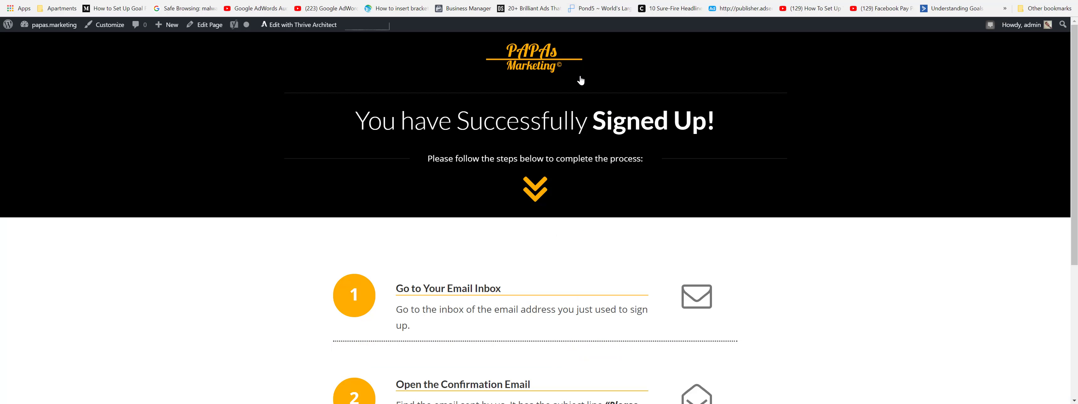
{"action": "scroll", "coordinate": [508, 181], "scroll_direction": "down", "scroll_amount": 5}
{"action": "scroll", "coordinate": [508, 181], "scroll_direction": "up", "scroll_amount": 5}
{"action": "key", "text": "ctrl+w"}
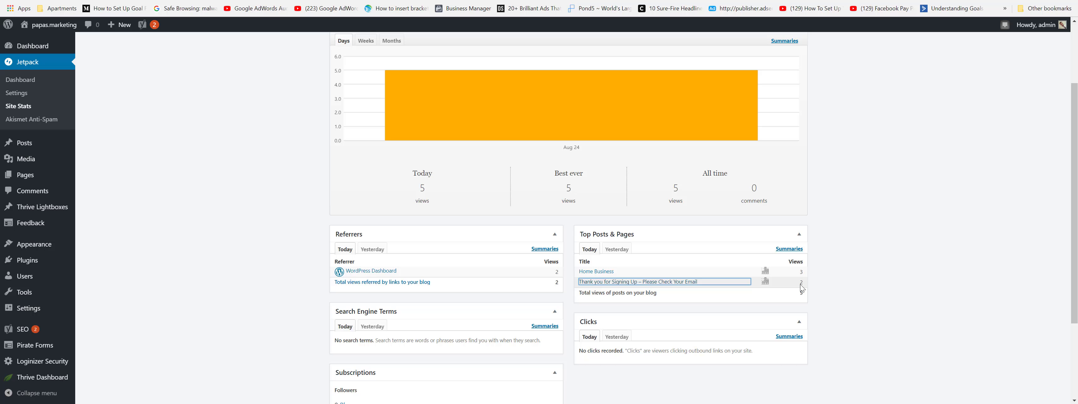
{"action": "left_click", "coordinate": [360, 1]}
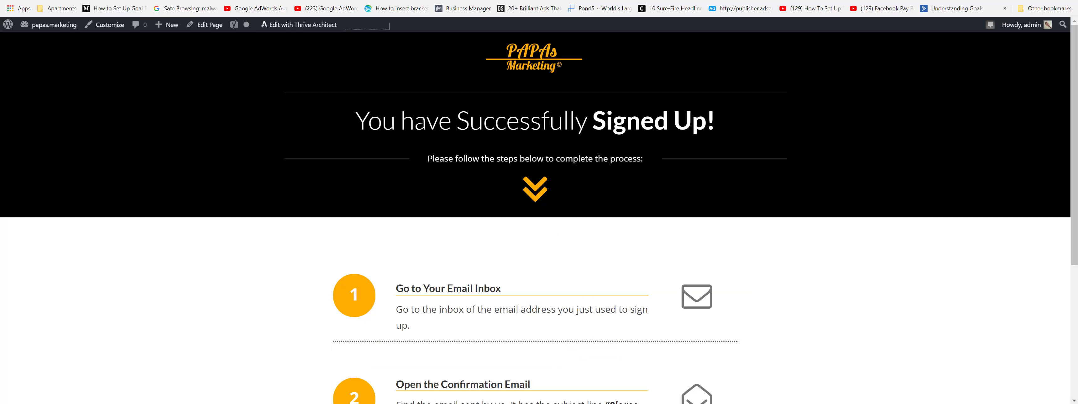
{"action": "key", "text": "ctrl+w"}
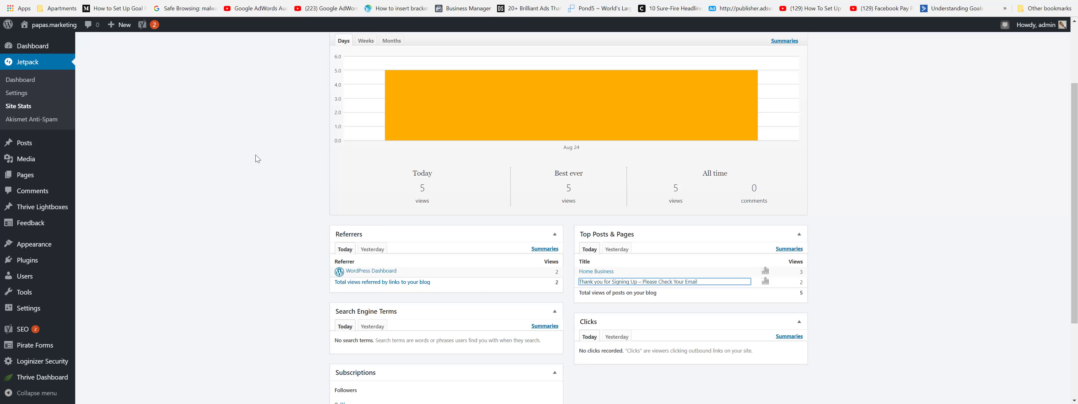
Reload the Jetpack site stats to check the view counts for the top posts and pages.
{"action": "left_click", "coordinate": [52, 1]}
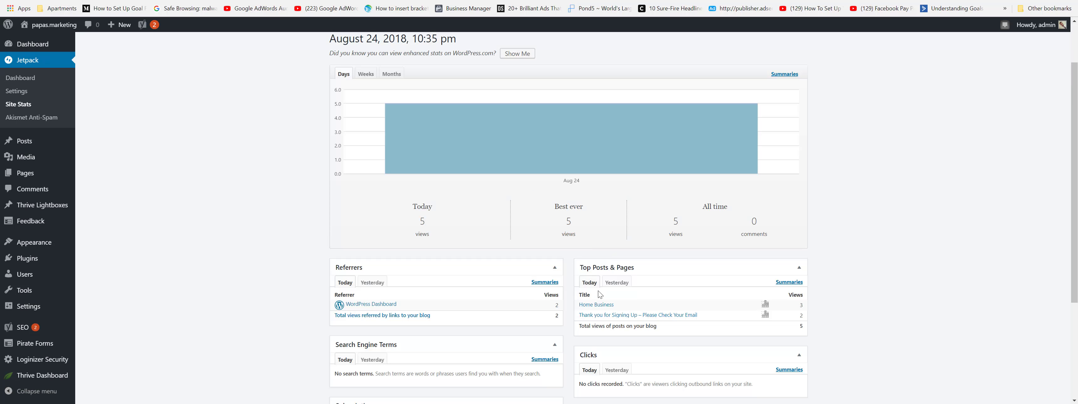
{"action": "scroll", "coordinate": [600, 294], "scroll_direction": "down", "scroll_amount": 1}
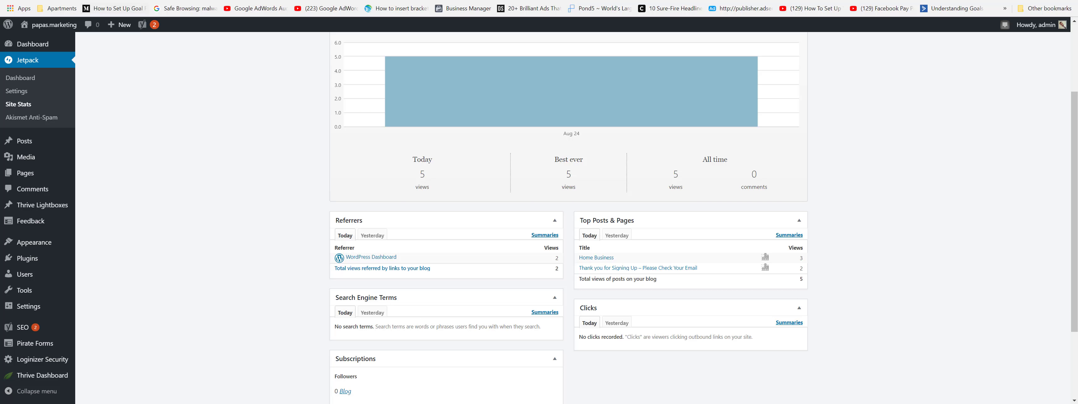
{"action": "key", "text": "F5"}
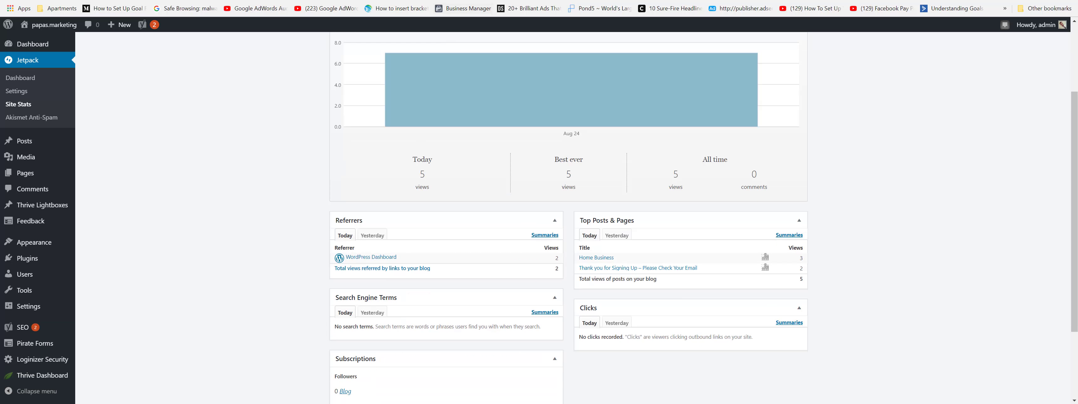
Expand the site stats options in Jetpack's traffic settings to check which logged-in roles have their page views counted.
{"action": "left_click", "coordinate": [15, 94]}
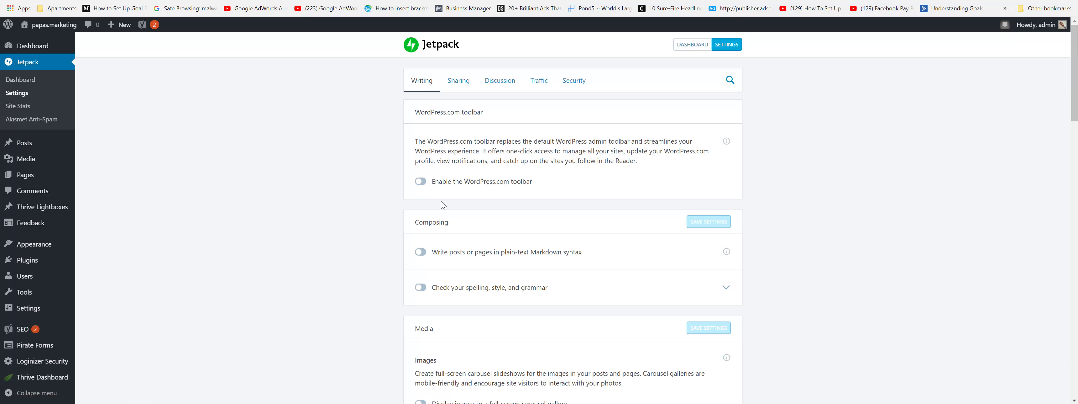
{"action": "left_click", "coordinate": [539, 80]}
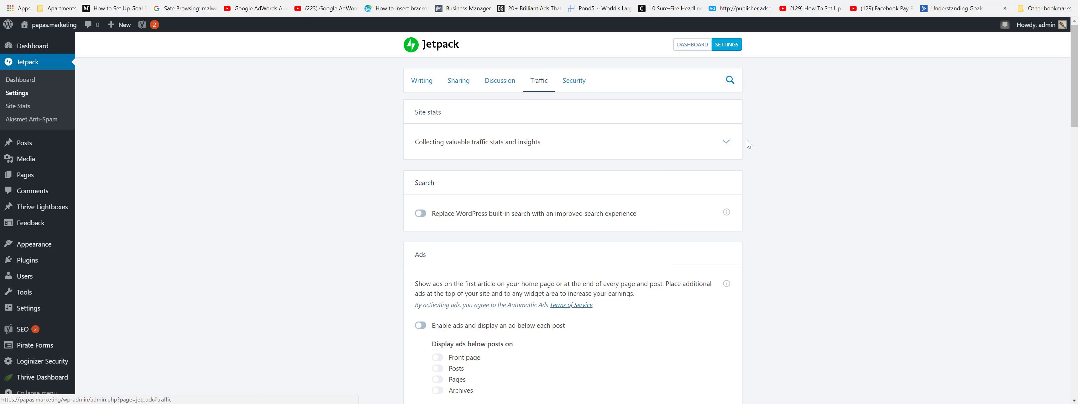
{"action": "left_click", "coordinate": [726, 142]}
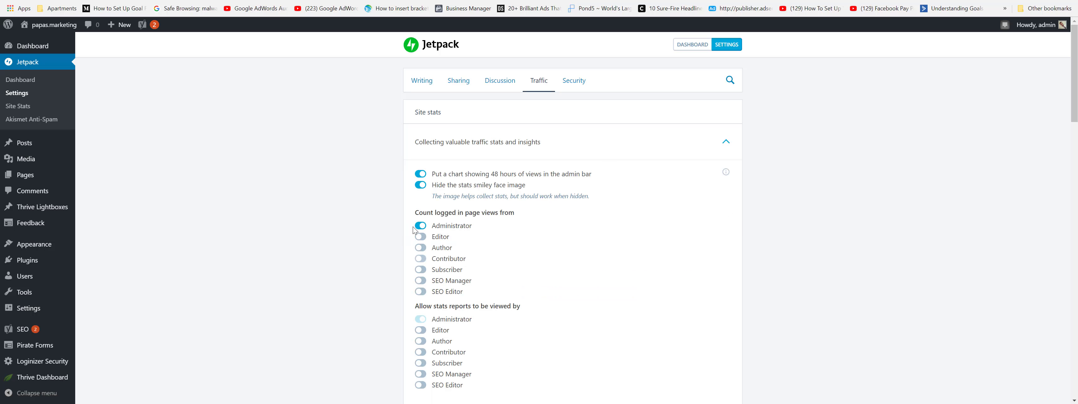
Return to the WordPress dashboard, reopen the full site stats, and examine the updated views for each top page.
{"action": "left_click", "coordinate": [36, 50]}
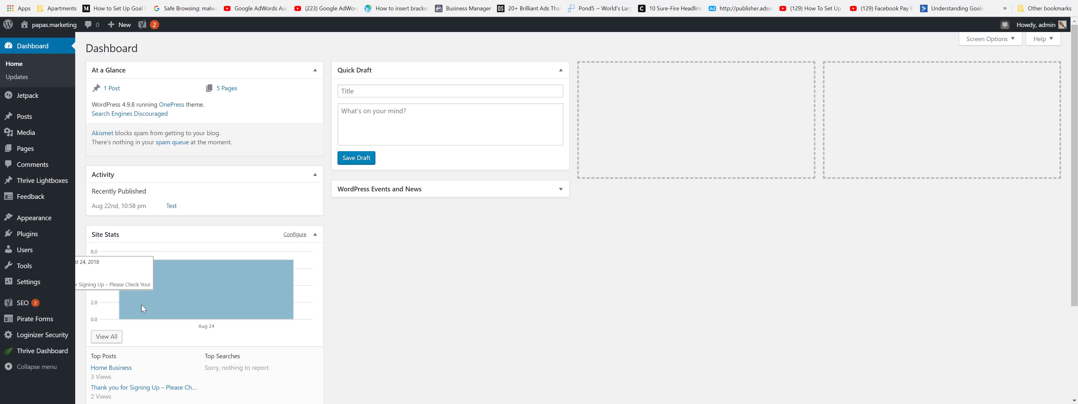
{"action": "left_click", "coordinate": [115, 336]}
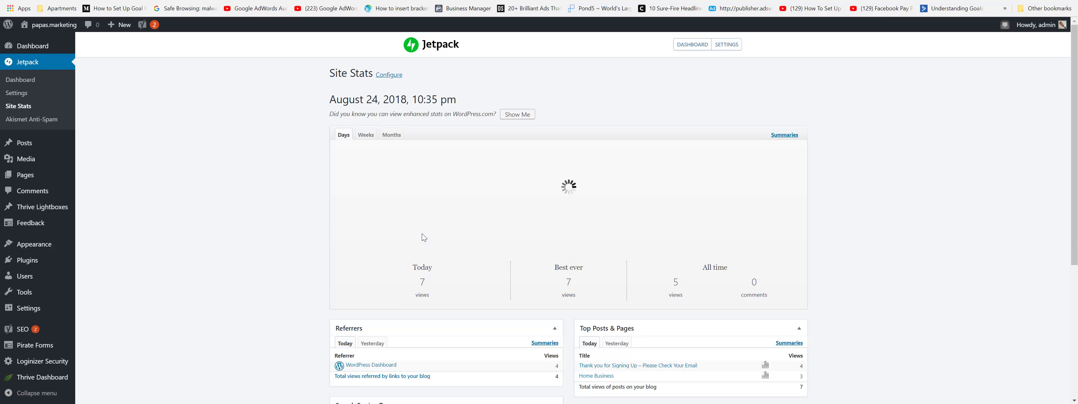
{"action": "scroll", "coordinate": [577, 300], "scroll_direction": "down", "scroll_amount": 3}
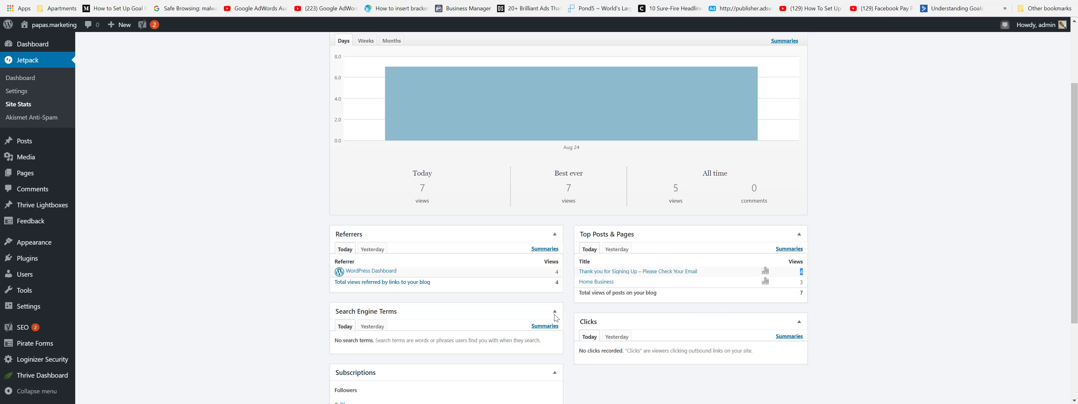
{"action": "scroll", "coordinate": [291, 289], "scroll_direction": "up", "scroll_amount": 2}
{"action": "scroll", "coordinate": [291, 289], "scroll_direction": "down", "scroll_amount": 2}
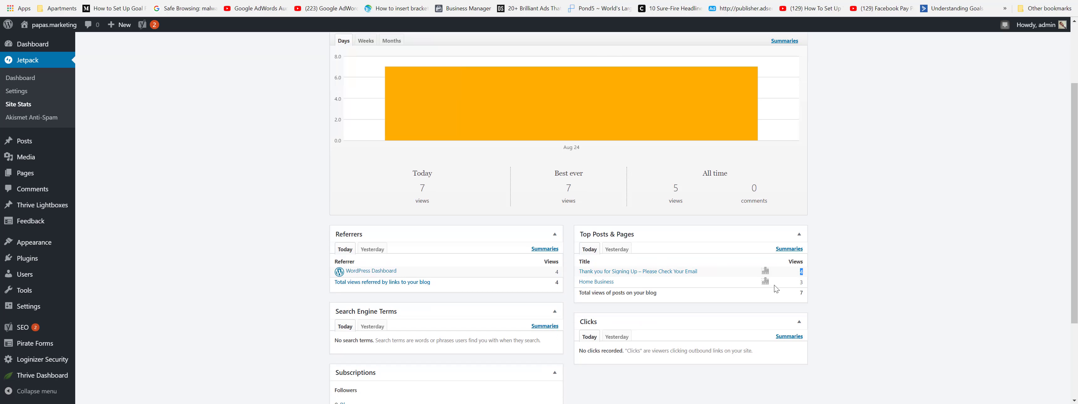
{"action": "left_click", "coordinate": [860, 284]}
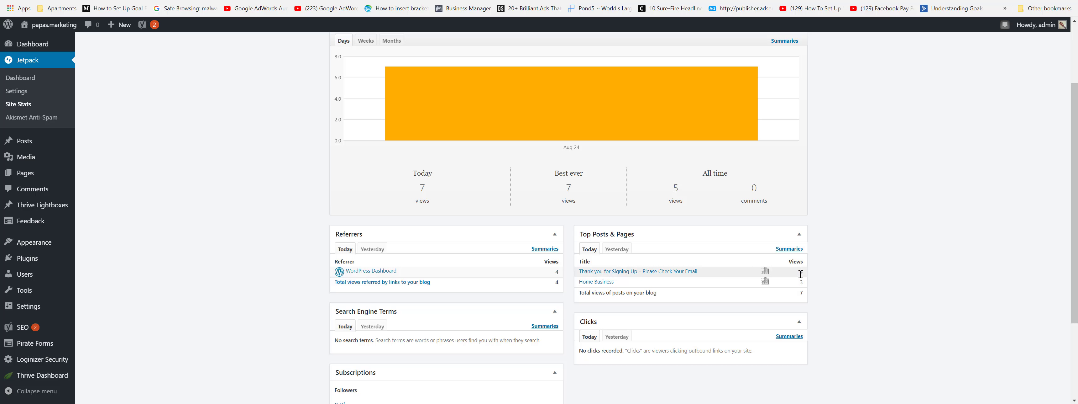
{"action": "scroll", "coordinate": [189, 193], "scroll_direction": "up", "scroll_amount": 3}
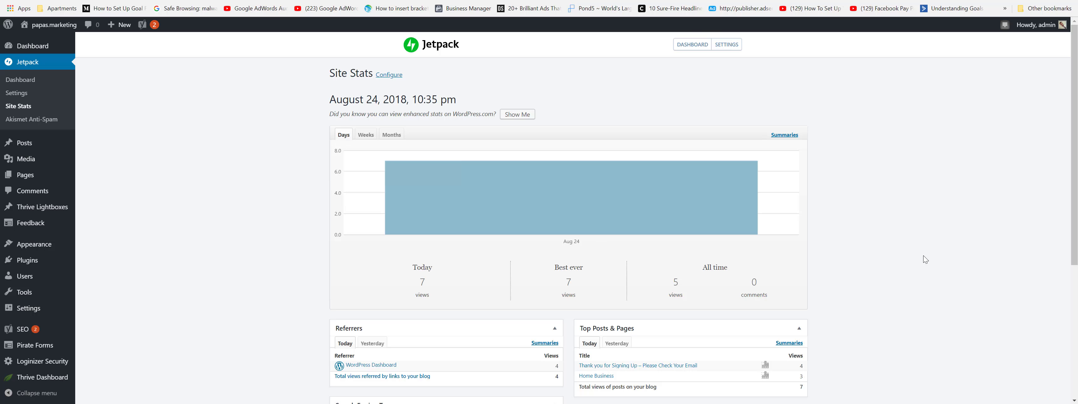
{"action": "scroll", "coordinate": [923, 255], "scroll_direction": "down", "scroll_amount": 1}
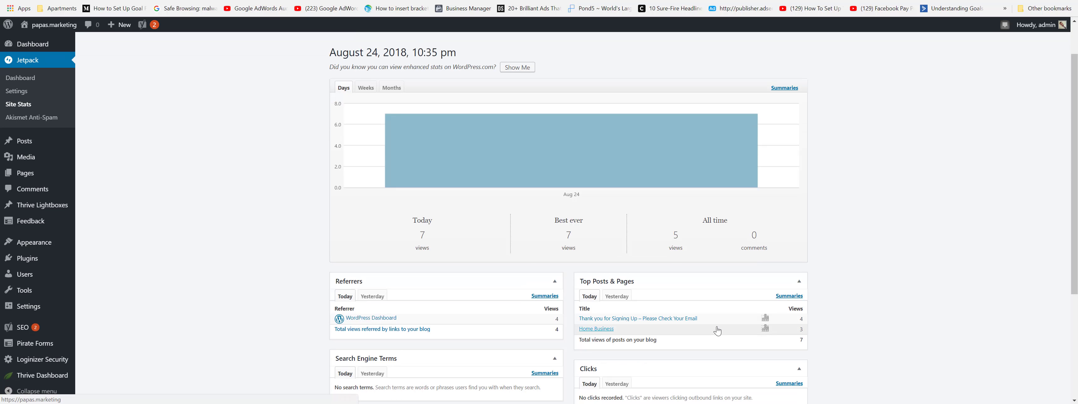
Visit the "Thank you for Signing Up" page once more and check its view count in the full site stats reopened from the dashboard.
{"action": "left_click", "coordinate": [663, 322]}
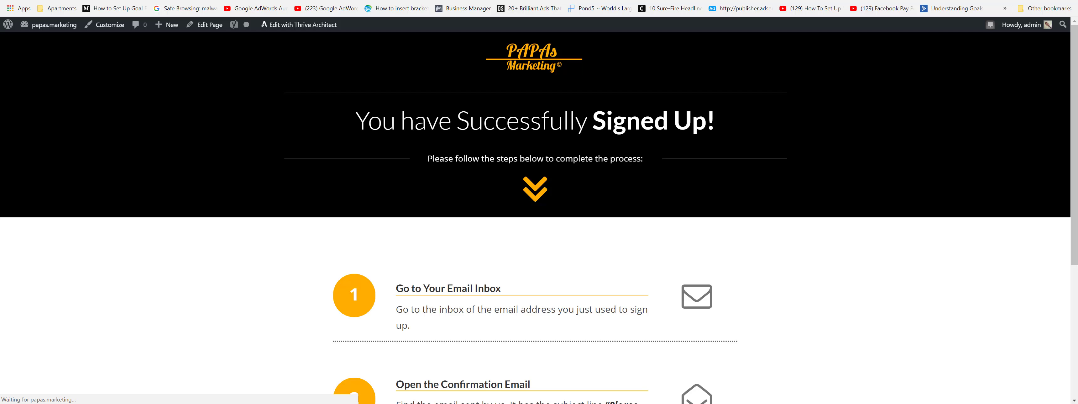
{"action": "scroll", "coordinate": [546, 241], "scroll_direction": "down", "scroll_amount": 5}
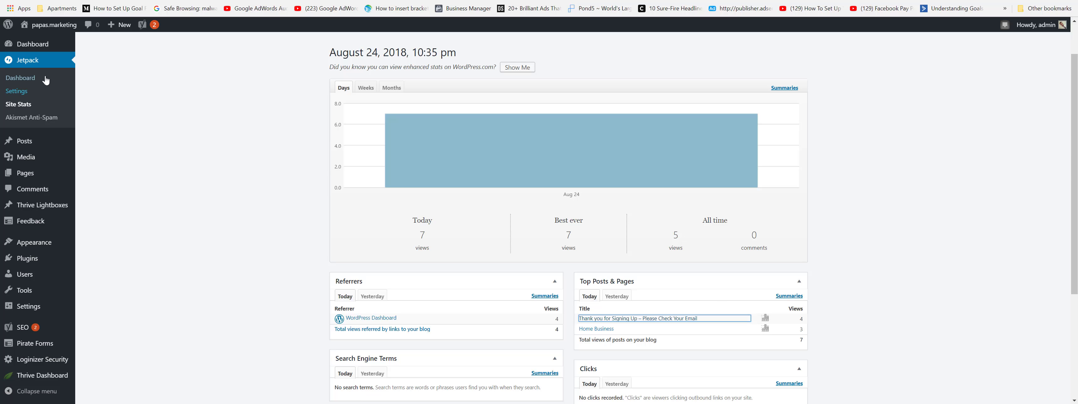
{"action": "left_click", "coordinate": [32, 46]}
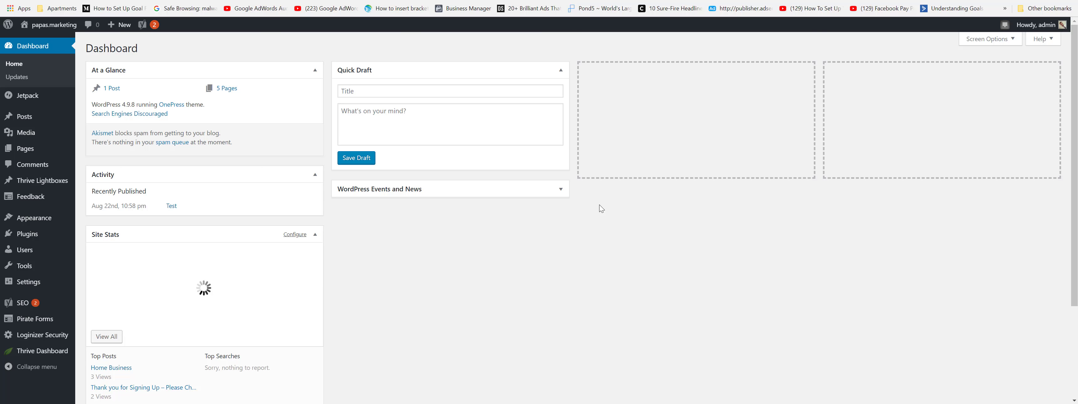
{"action": "scroll", "coordinate": [598, 205], "scroll_direction": "down", "scroll_amount": 2}
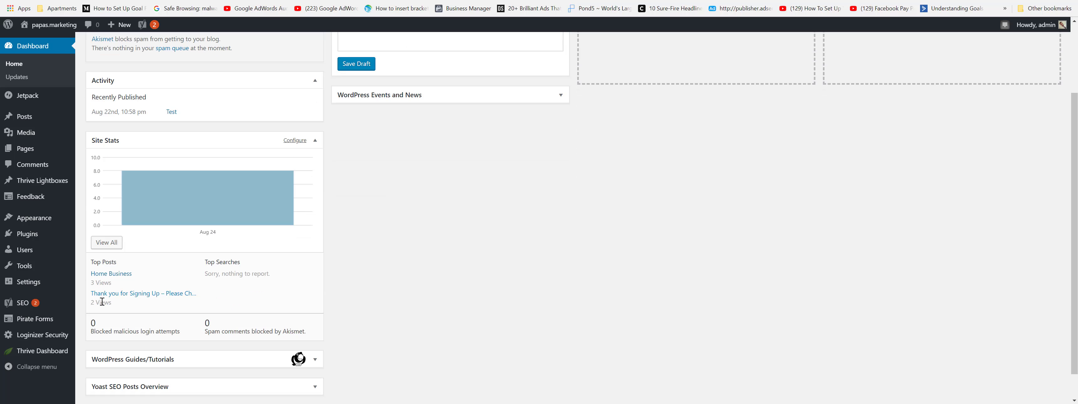
{"action": "left_click", "coordinate": [109, 242]}
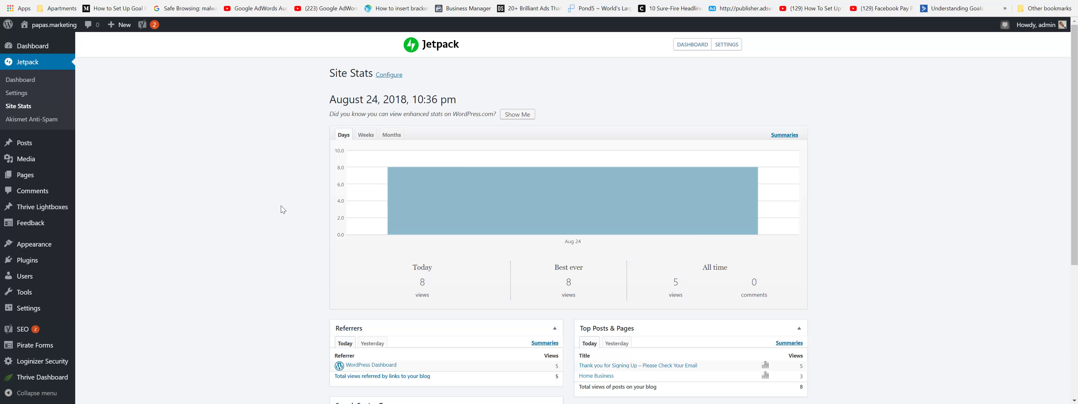
{"action": "scroll", "coordinate": [862, 274], "scroll_direction": "down", "scroll_amount": 1}
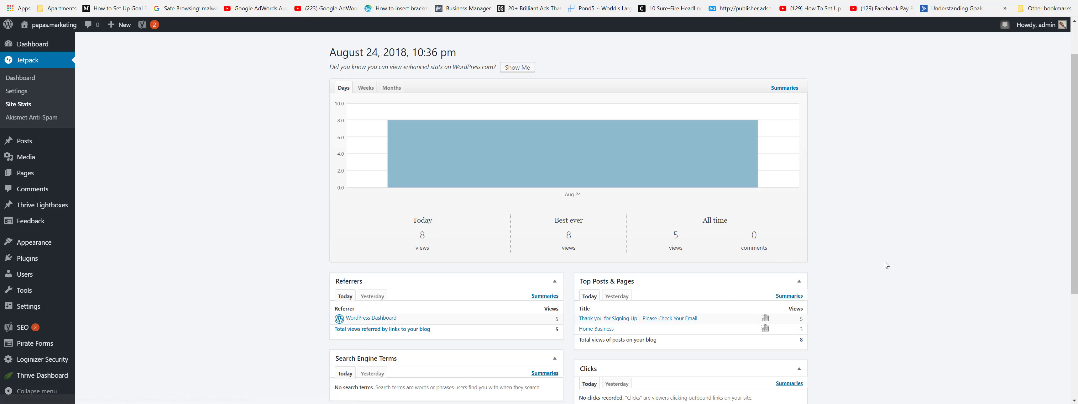
{"action": "scroll", "coordinate": [884, 266], "scroll_direction": "down", "scroll_amount": 1}
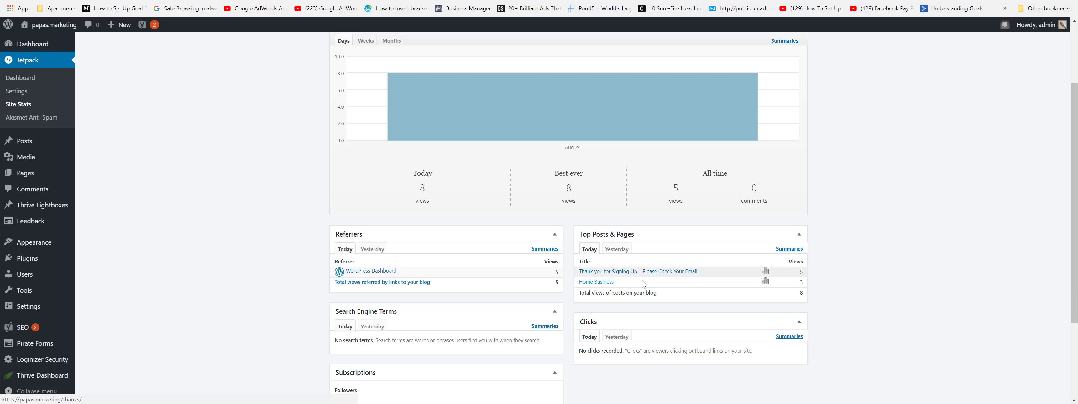
{"action": "scroll", "coordinate": [685, 294], "scroll_direction": "up", "scroll_amount": 1}
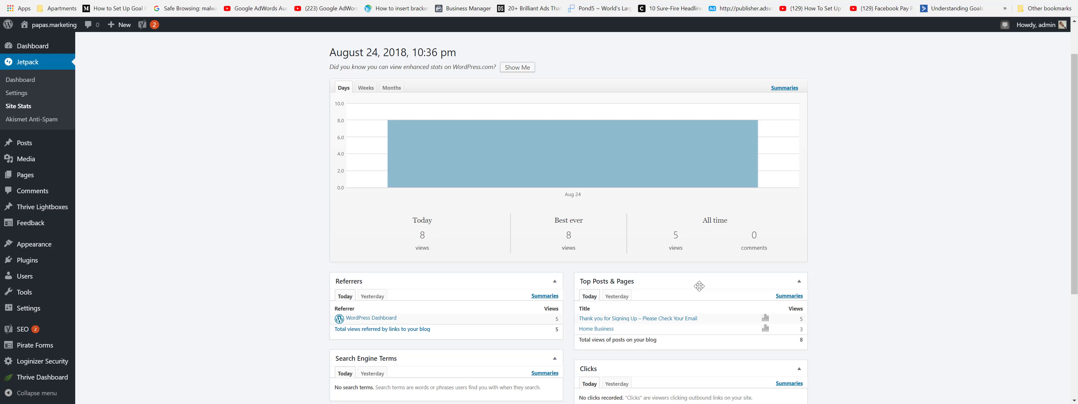
Stop counting logged-in page views from the Administrator role in the site stats options of Jetpack's traffic settings.
{"action": "left_click", "coordinate": [16, 93]}
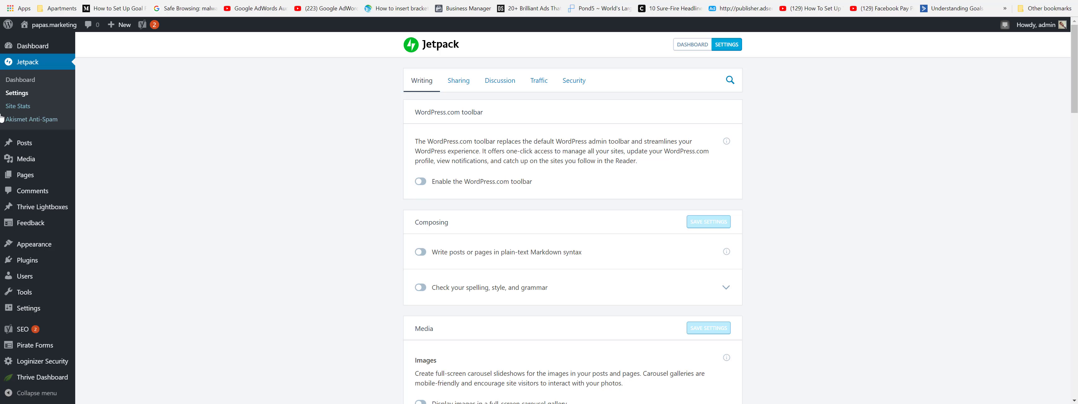
{"action": "left_click", "coordinate": [539, 86]}
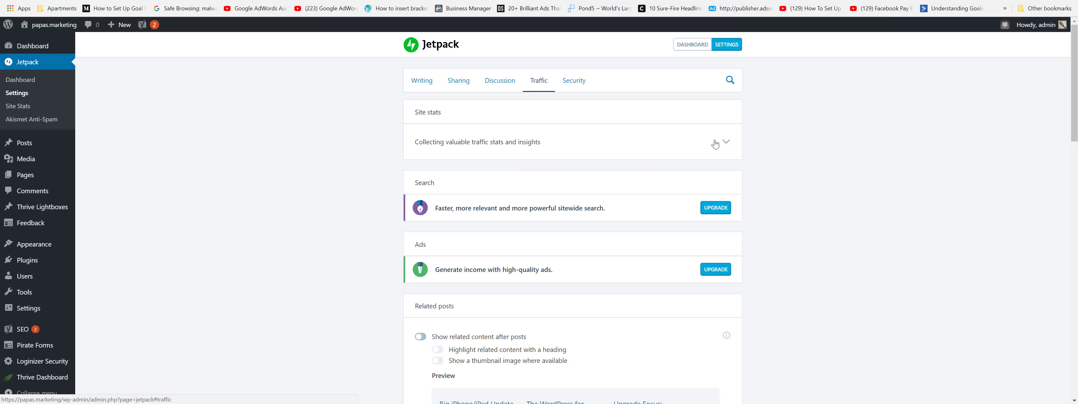
{"action": "left_click", "coordinate": [726, 142]}
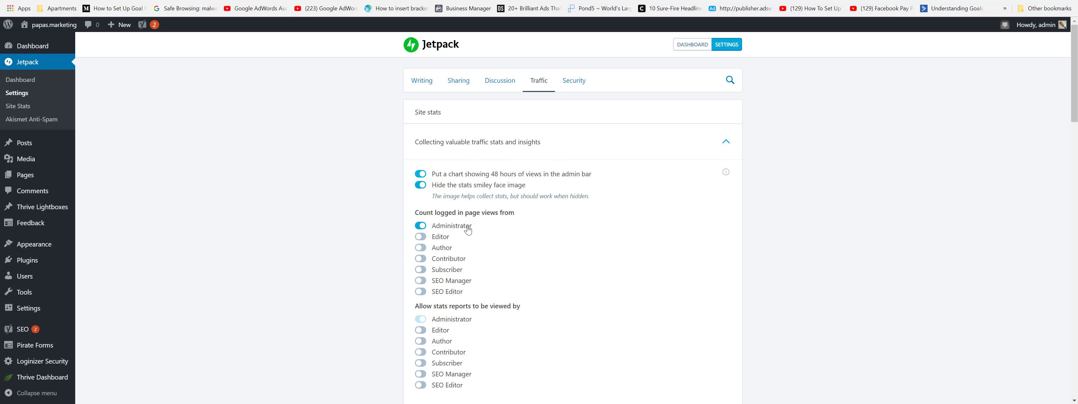
{"action": "left_click", "coordinate": [424, 176]}
{"action": "left_click", "coordinate": [422, 227]}
{"action": "scroll", "coordinate": [349, 250], "scroll_direction": "down", "scroll_amount": 4}
{"action": "scroll", "coordinate": [354, 252], "scroll_direction": "up", "scroll_amount": 5}
Return to the WordPress dashboard and open the full site stats to check the view counts under Top Posts & Pages.
{"action": "mouse_move", "coordinate": [63, 28]}
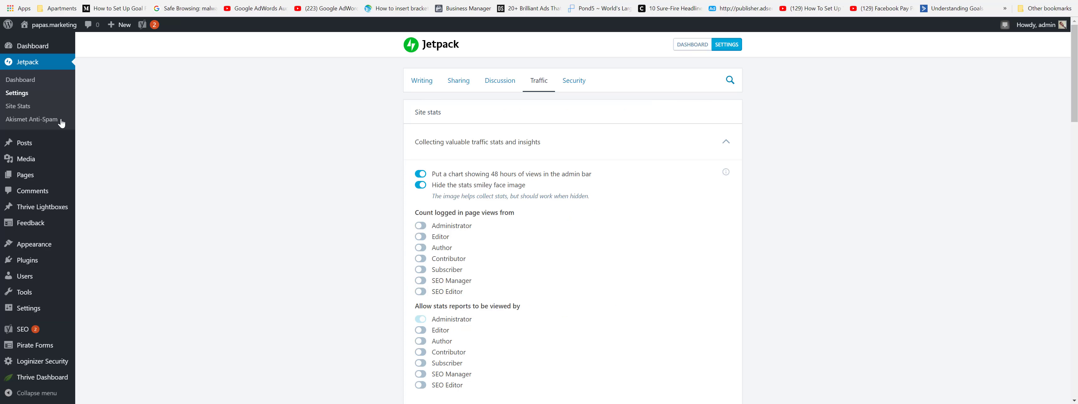
{"action": "left_click", "coordinate": [28, 50]}
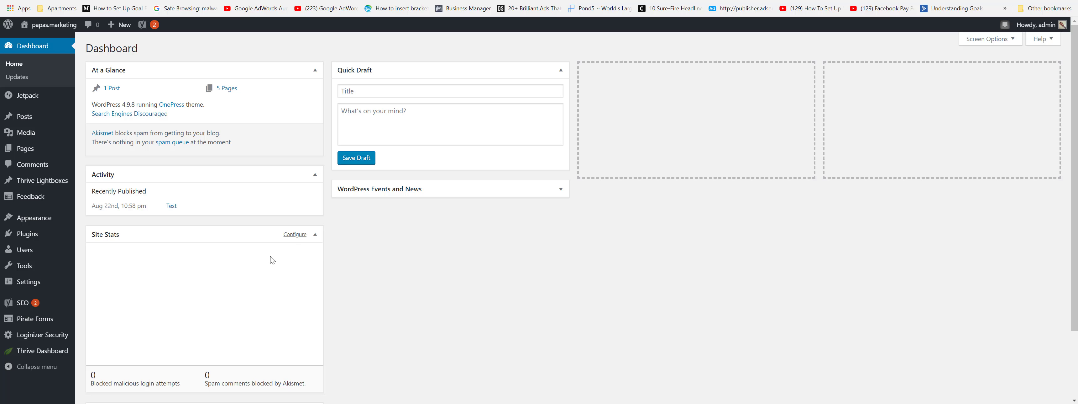
{"action": "scroll", "coordinate": [271, 256], "scroll_direction": "down", "scroll_amount": 1}
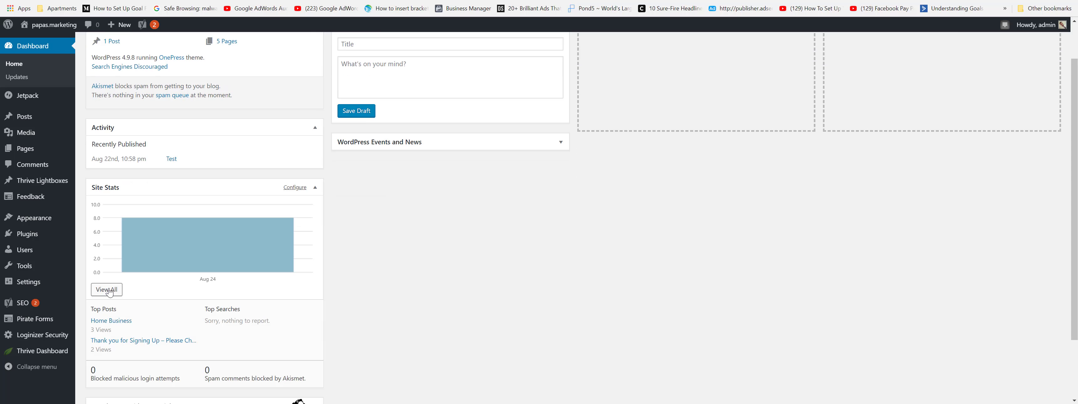
{"action": "left_click", "coordinate": [107, 289]}
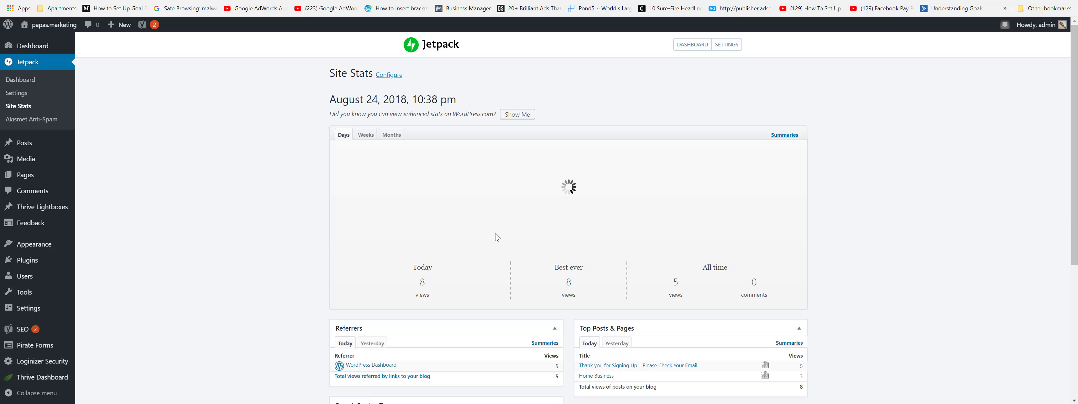
{"action": "scroll", "coordinate": [704, 232], "scroll_direction": "down", "scroll_amount": 2}
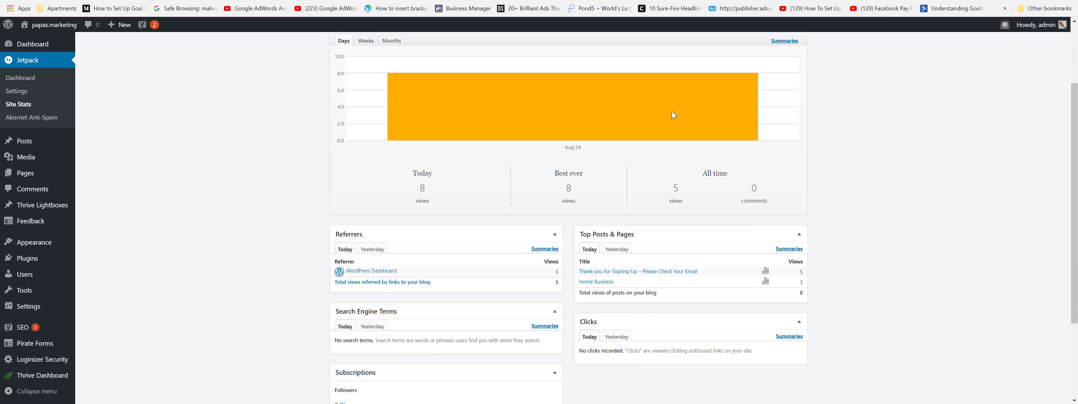
Visit the "Thank you for Signing Up" page twice from the top pages list, returning to the site stats after each visit.
{"action": "left_click", "coordinate": [661, 271]}
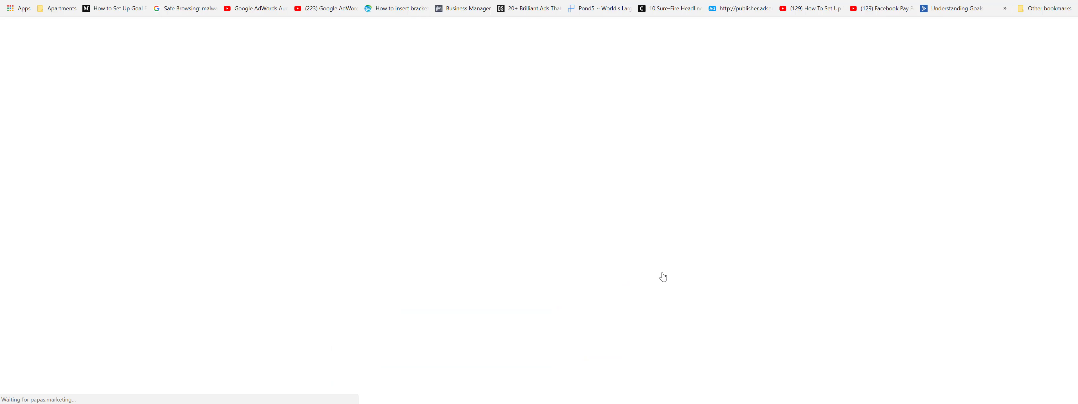
{"action": "scroll", "coordinate": [560, 210], "scroll_direction": "down", "scroll_amount": 5}
{"action": "scroll", "coordinate": [546, 210], "scroll_direction": "up", "scroll_amount": 5}
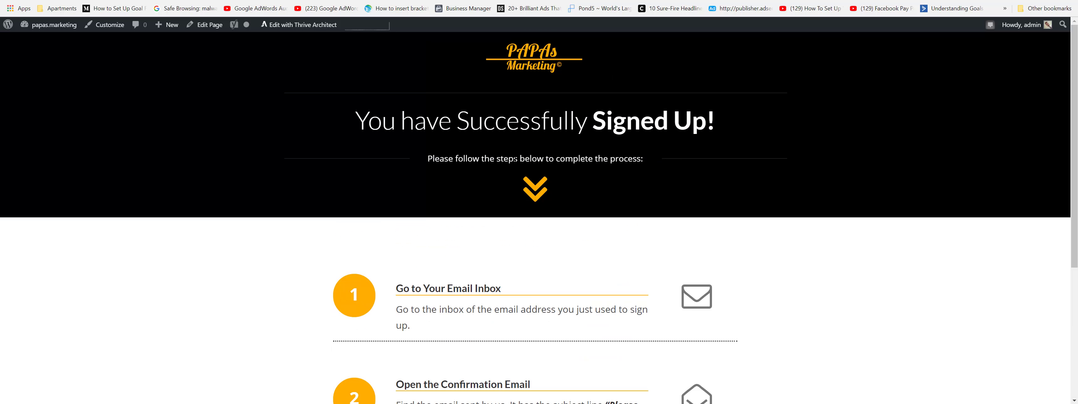
{"action": "key", "text": "alt+Left"}
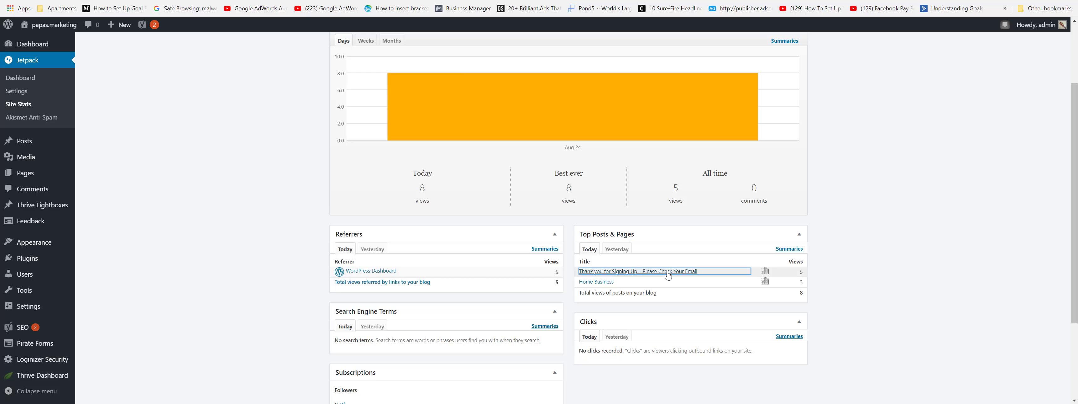
{"action": "left_click", "coordinate": [665, 273]}
{"action": "key", "text": "alt+Left"}
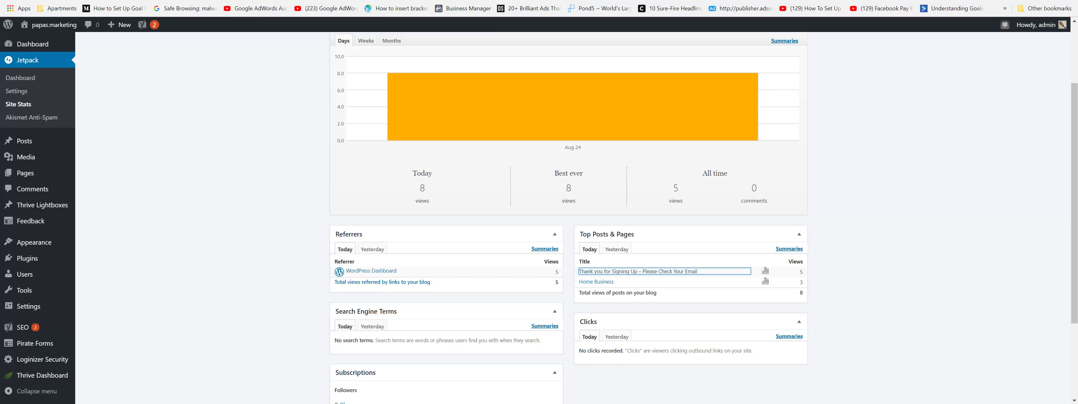
Reopen the full site stats from the WordPress dashboard and check the view count of the "Thank you for Signing Up" page.
{"action": "scroll", "coordinate": [373, 245], "scroll_direction": "up", "scroll_amount": 2}
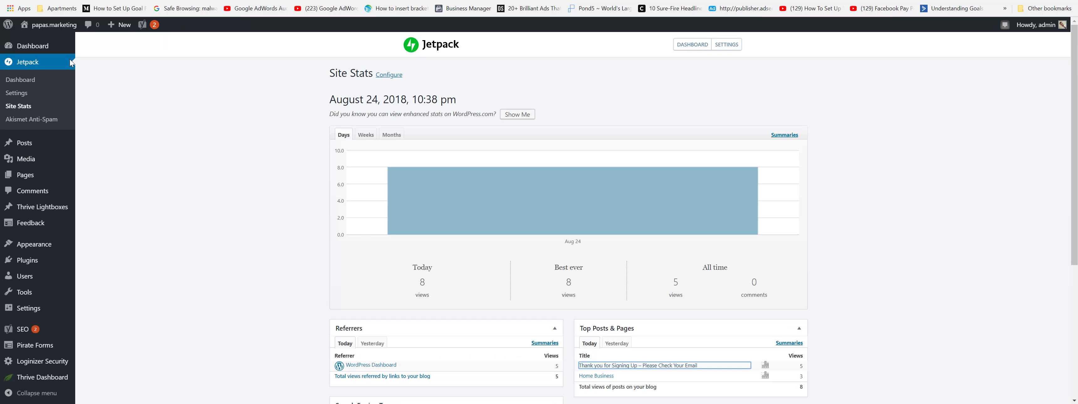
{"action": "left_click", "coordinate": [33, 46]}
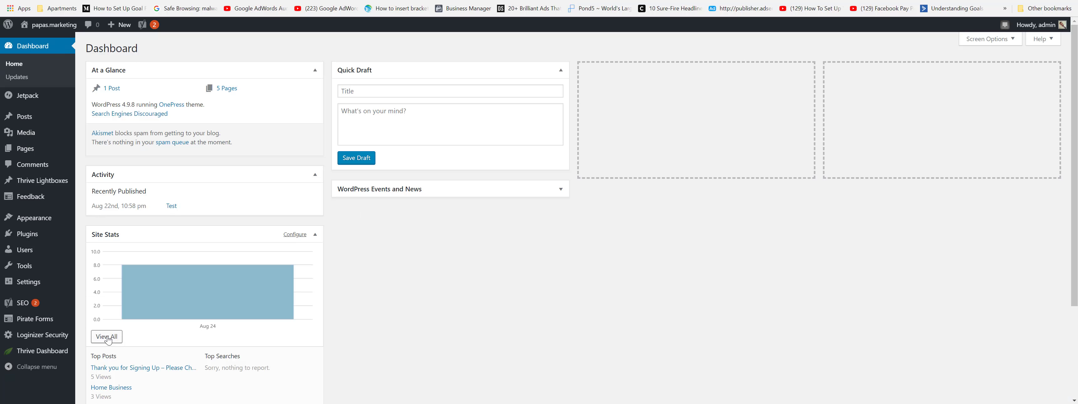
{"action": "scroll", "coordinate": [108, 340], "scroll_direction": "down", "scroll_amount": 1}
{"action": "left_click", "coordinate": [107, 295]}
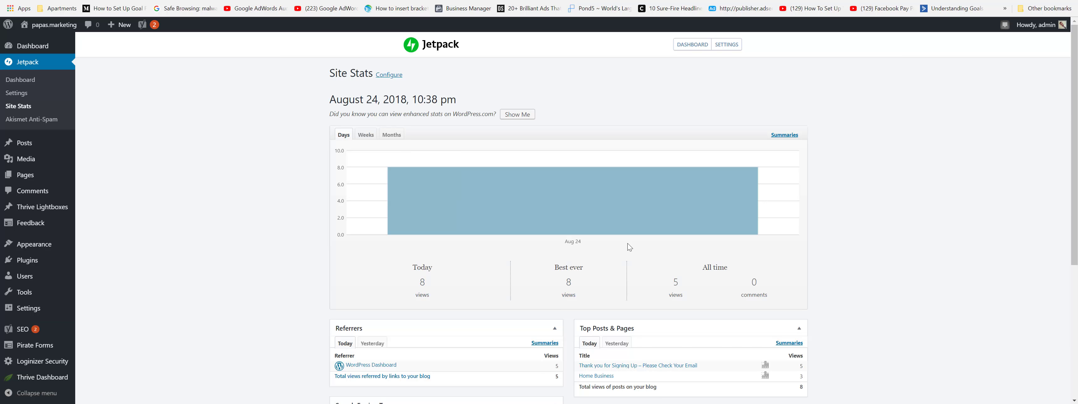
{"action": "scroll", "coordinate": [628, 243], "scroll_direction": "down", "scroll_amount": 2}
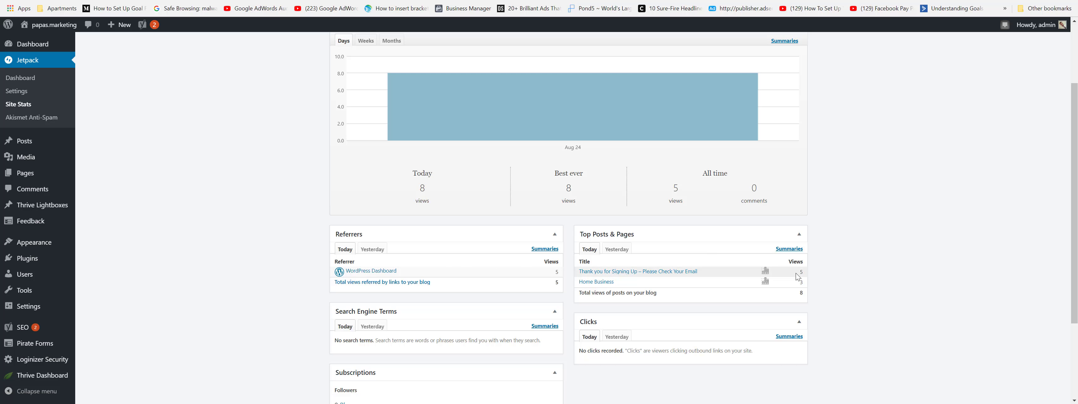
Check the Site Stats summary on the WordPress dashboard again and compare it with the top page views in the full stats.
{"action": "scroll", "coordinate": [249, 223], "scroll_direction": "up", "scroll_amount": 2}
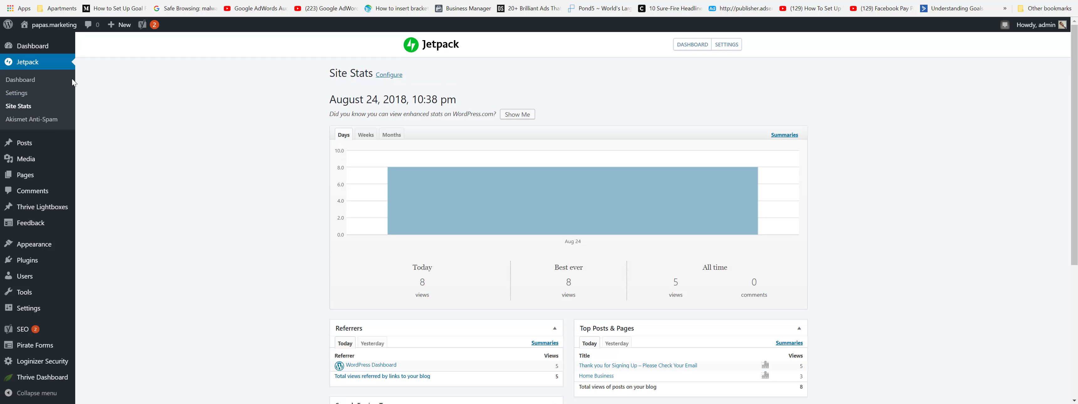
{"action": "left_click", "coordinate": [37, 47]}
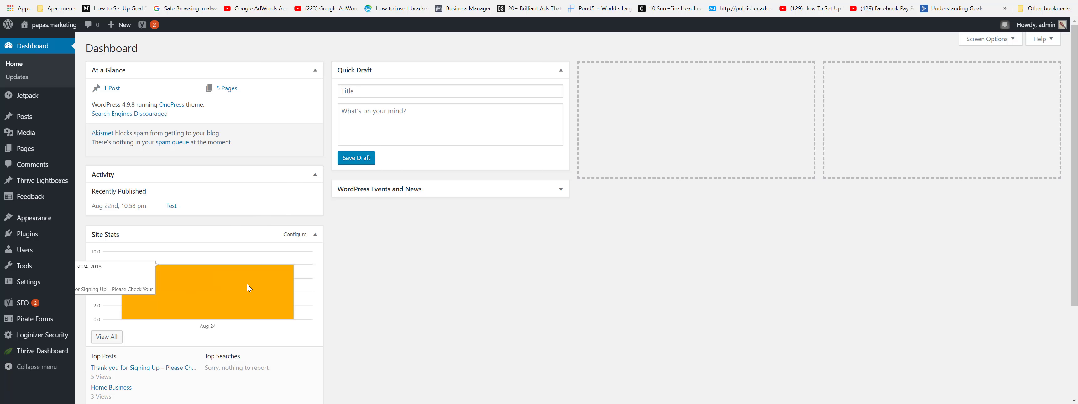
{"action": "scroll", "coordinate": [170, 308], "scroll_direction": "down", "scroll_amount": 1}
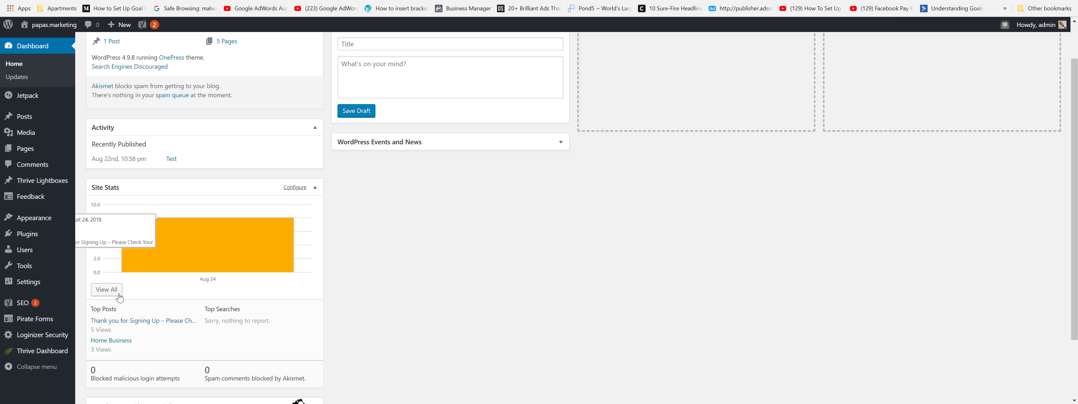
{"action": "left_click", "coordinate": [108, 289]}
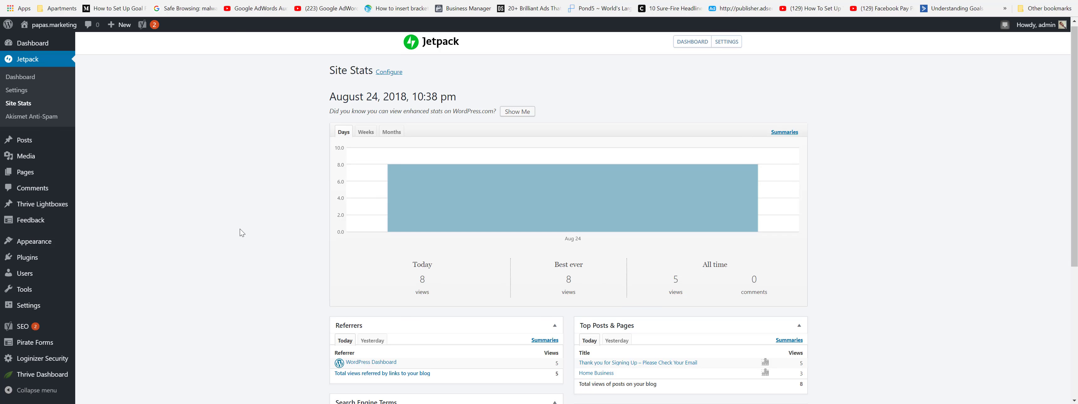
{"action": "scroll", "coordinate": [240, 228], "scroll_direction": "down", "scroll_amount": 2}
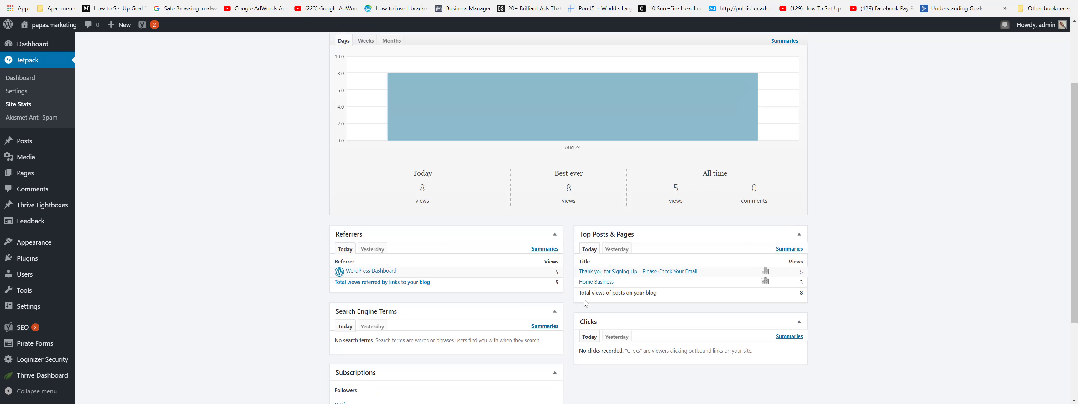
Expand the site stats options in Jetpack's traffic settings to verify whether Administrator page views are being counted.
{"action": "left_click", "coordinate": [19, 92]}
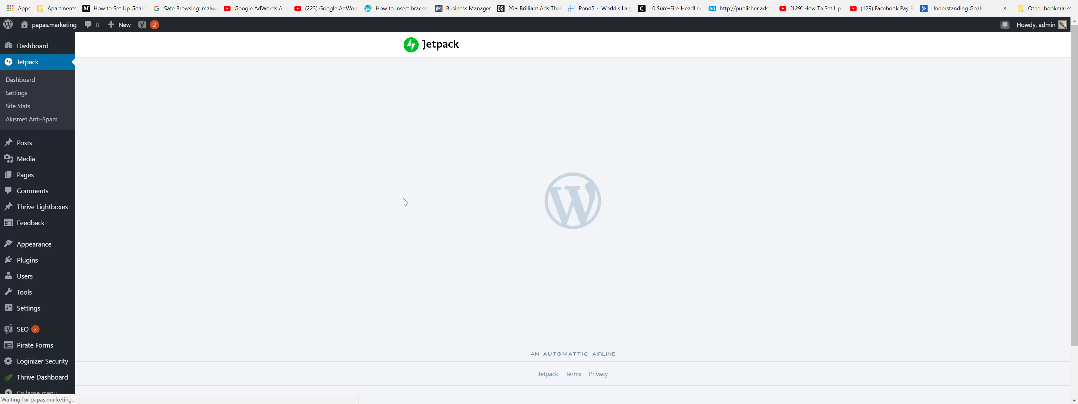
{"action": "left_click", "coordinate": [536, 87]}
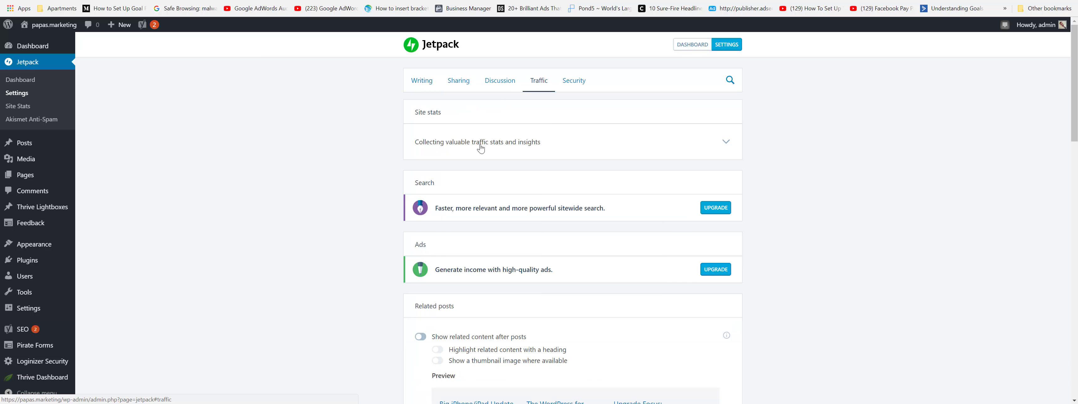
{"action": "left_click", "coordinate": [727, 143]}
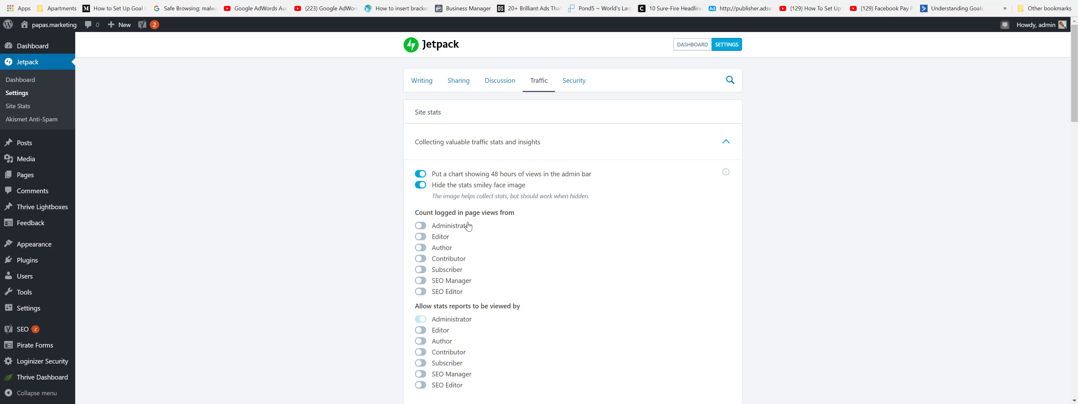
Go back through the dashboard to the full site stats and review the referrers, top pages, search terms, clicks and subscriptions.
{"action": "left_click", "coordinate": [34, 50]}
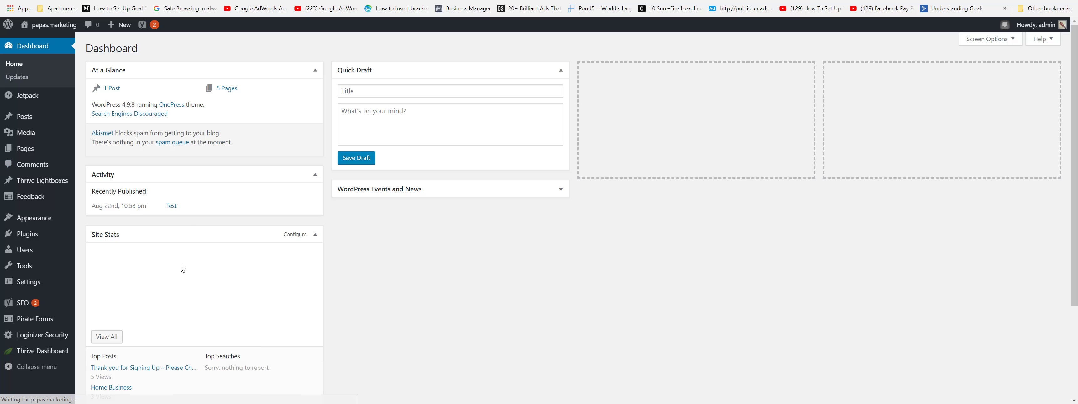
{"action": "left_click", "coordinate": [106, 337]}
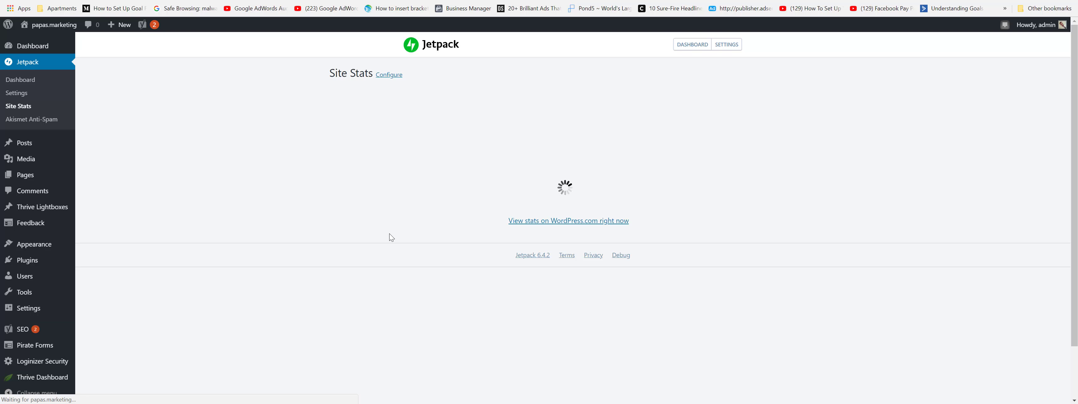
{"action": "scroll", "coordinate": [277, 232], "scroll_direction": "down", "scroll_amount": 3}
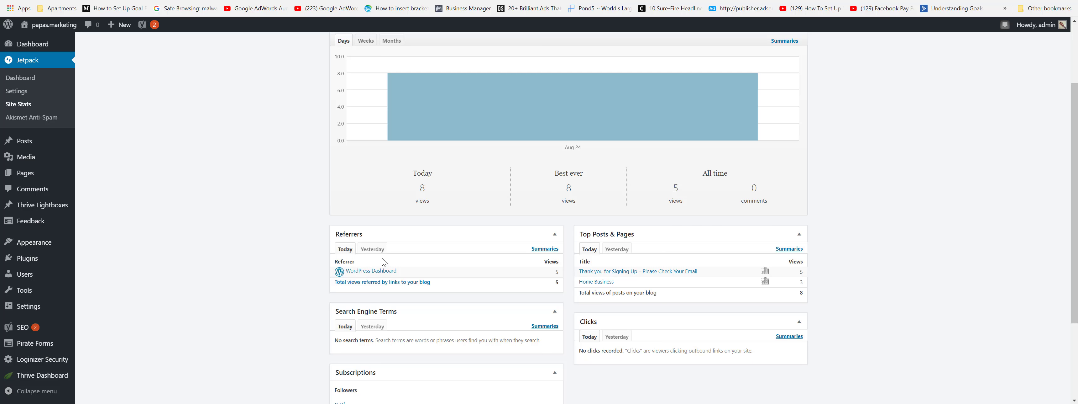
{"action": "scroll", "coordinate": [376, 263], "scroll_direction": "down", "scroll_amount": 1}
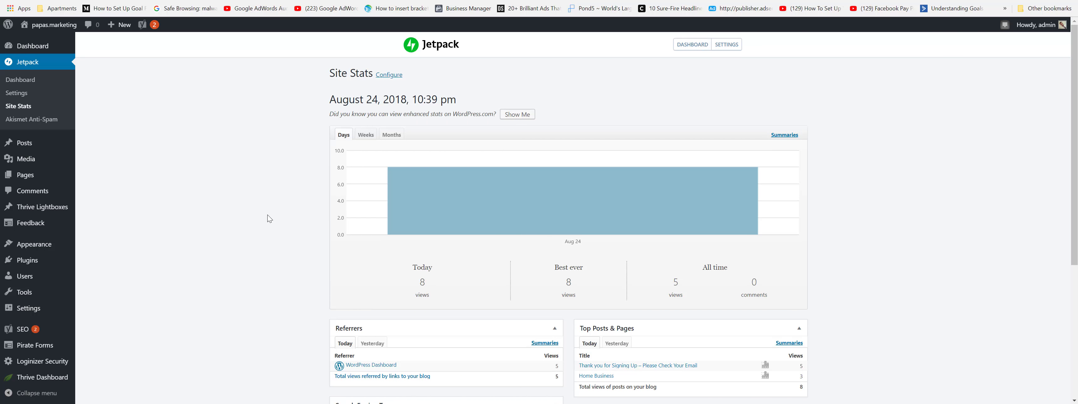
{"action": "scroll", "coordinate": [267, 214], "scroll_direction": "down", "scroll_amount": 1}
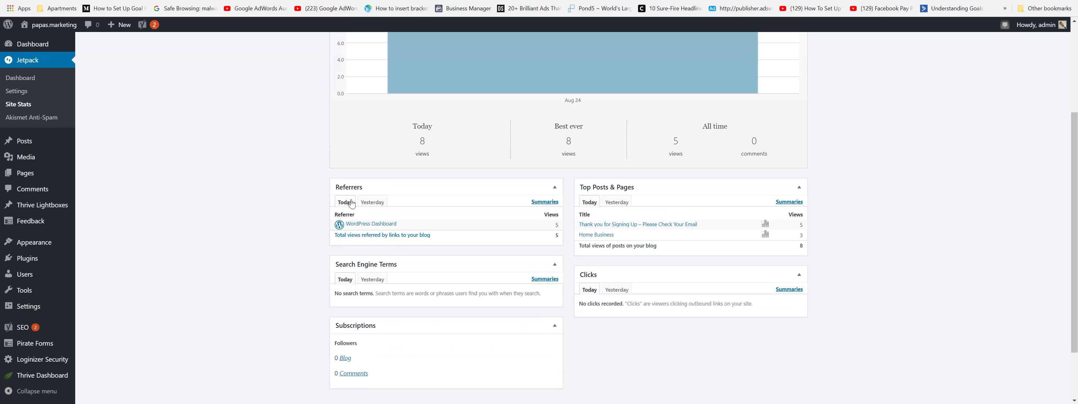